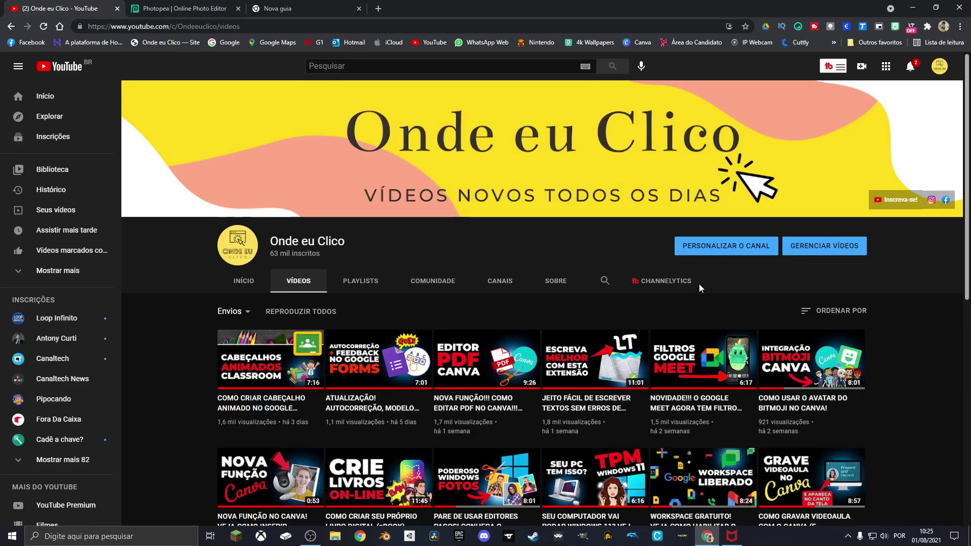
# - Scroll down Photopea's page to reveal the Free and Premium account prices
pyautogui.scroll(-4, 699, 283)
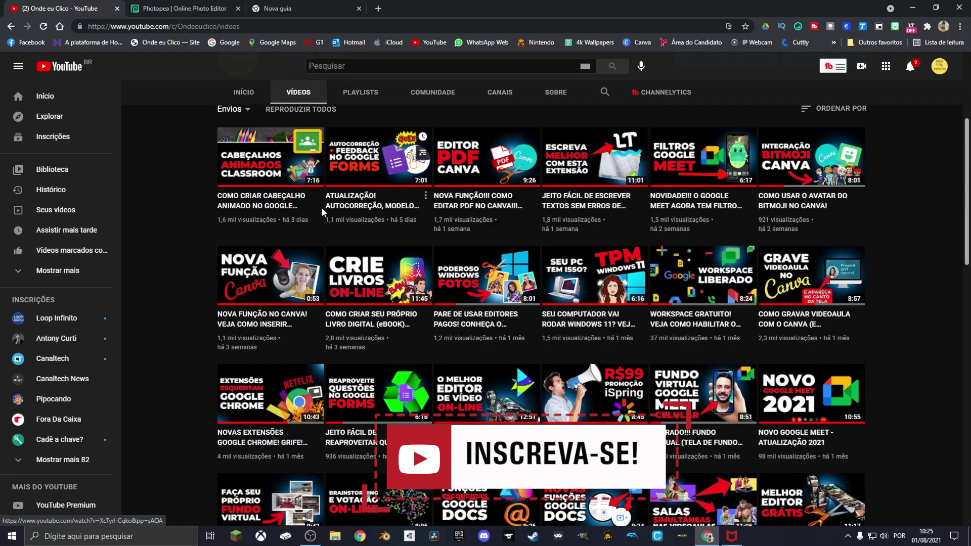
pyautogui.moveTo(270, 358)
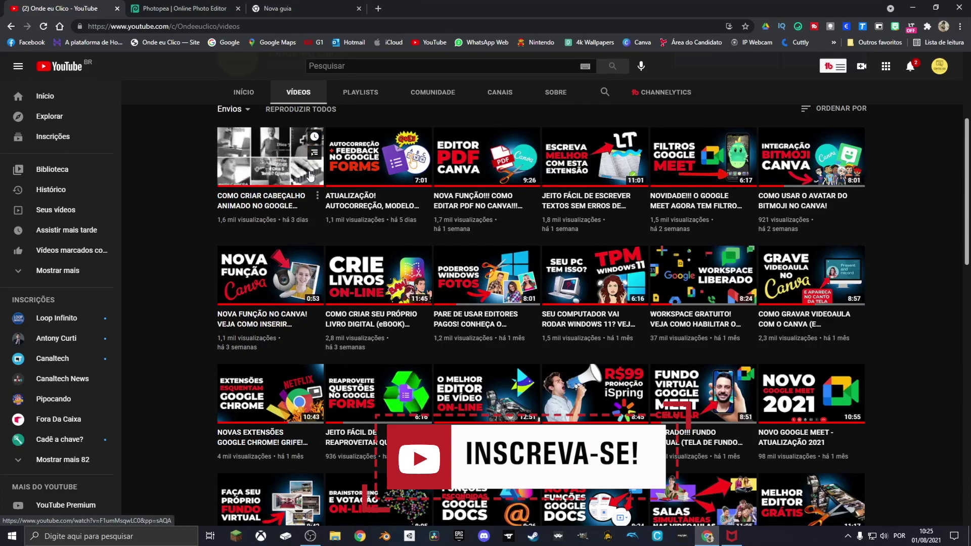
pyautogui.scroll(-3, 307, 289)
pyautogui.scroll(-3, 307, 289)
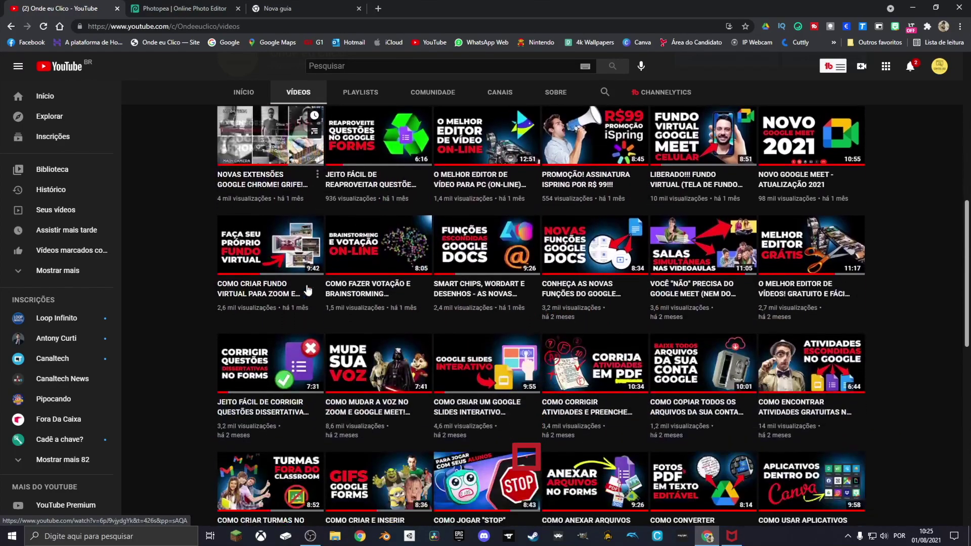
pyautogui.scroll(-2, 307, 289)
pyautogui.scroll(-2, 307, 290)
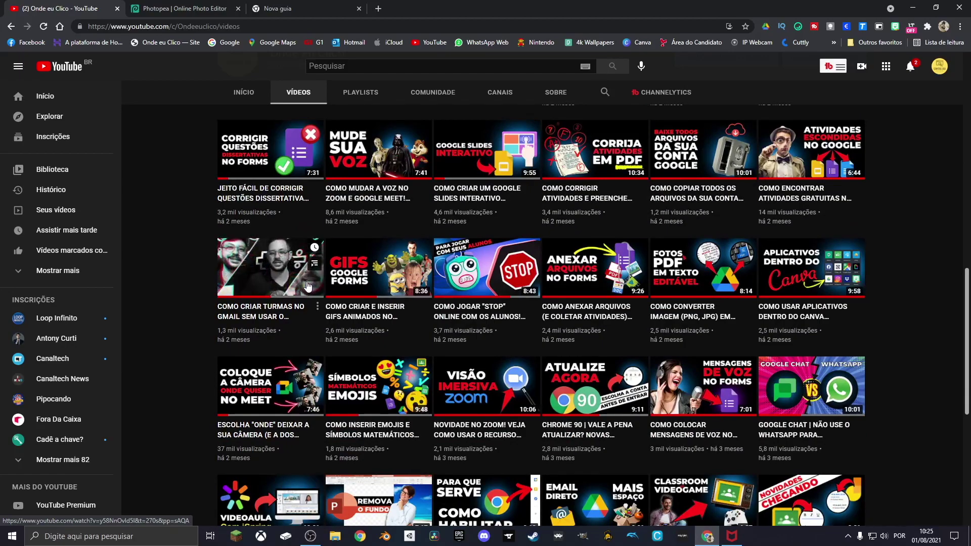
pyautogui.scroll(-3, 306, 287)
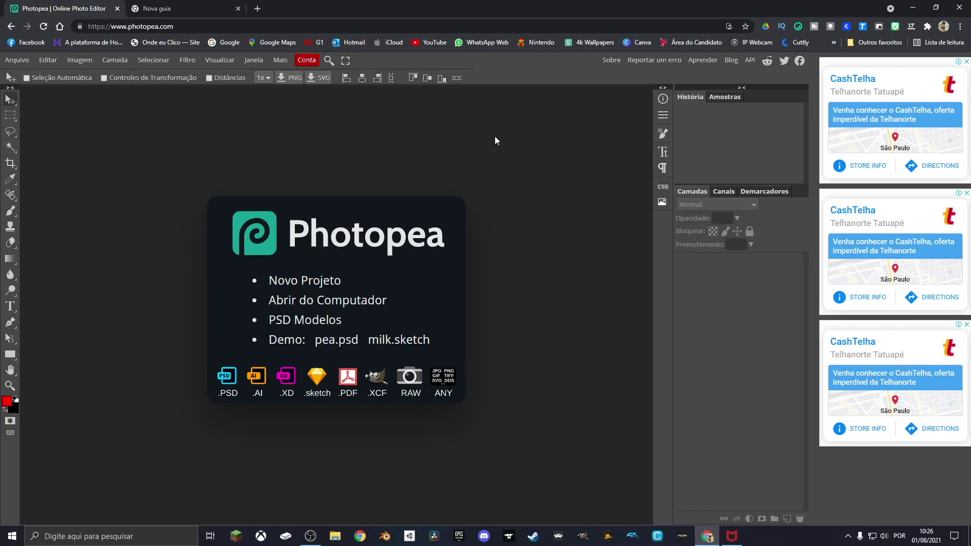
pyautogui.click(313, 62)
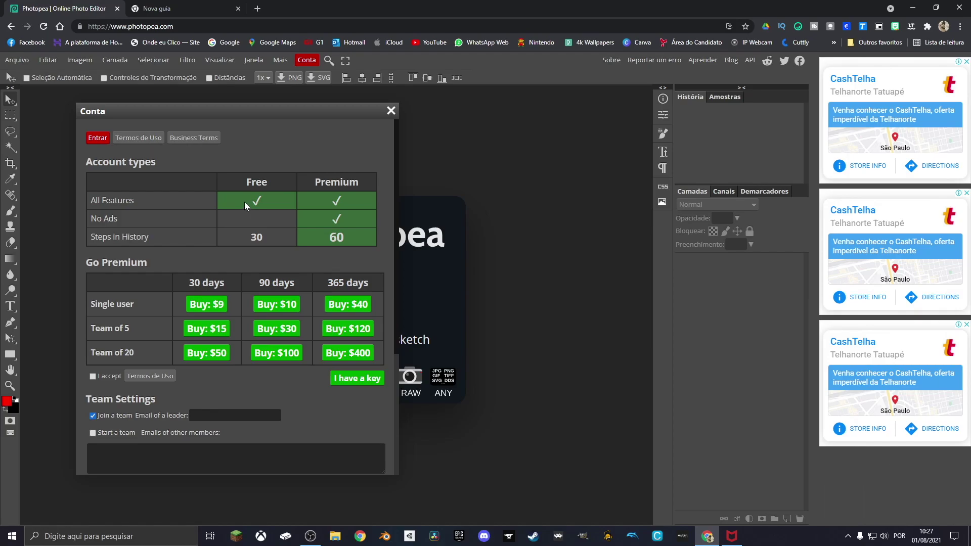
pyautogui.click(390, 112)
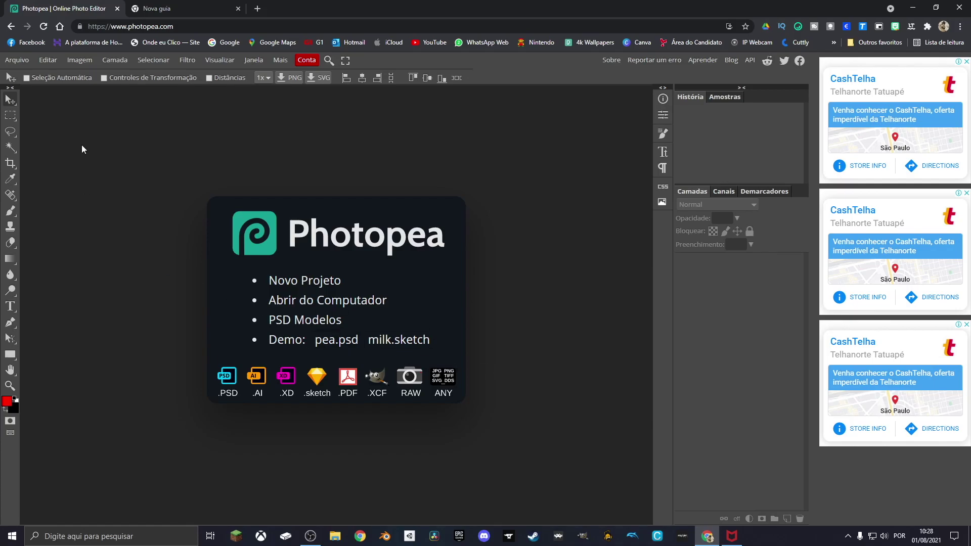
pyautogui.click(17, 61)
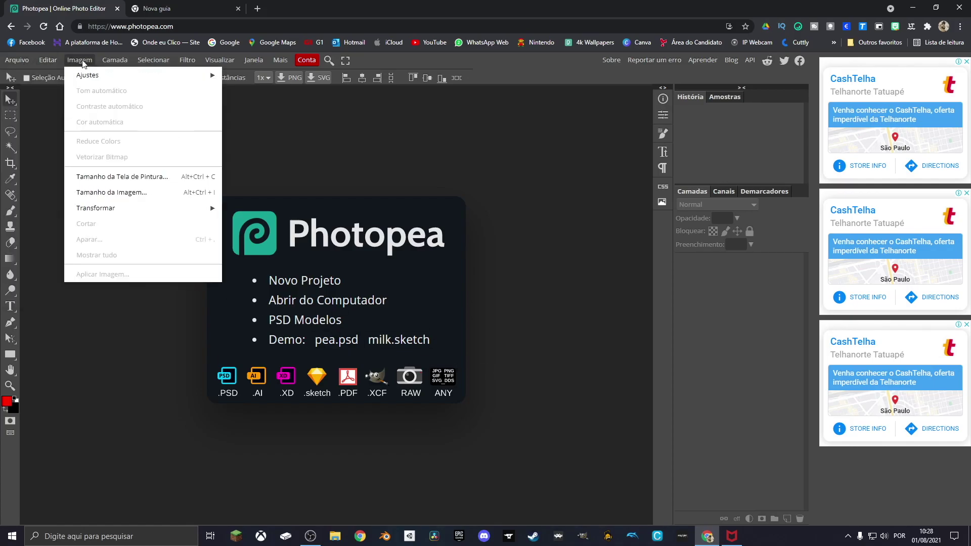
pyautogui.moveTo(153, 60)
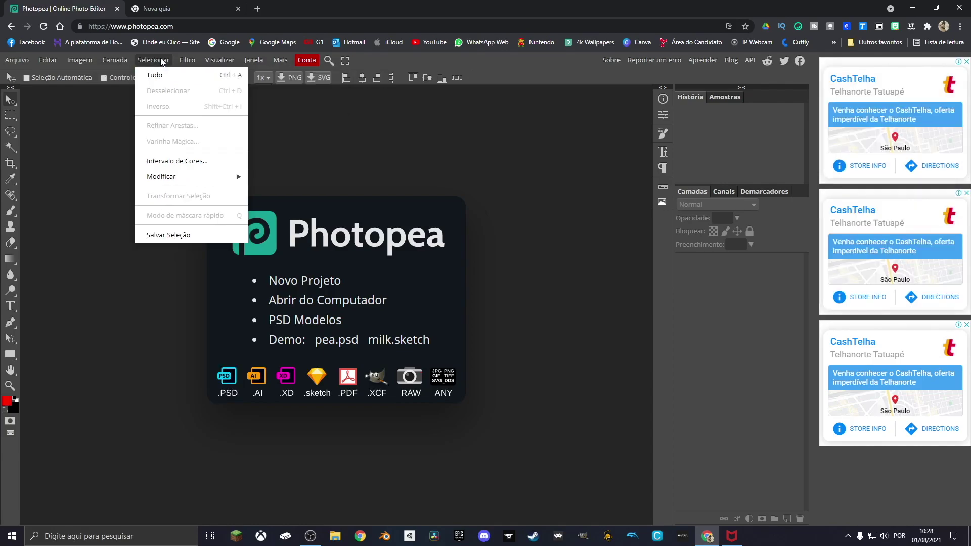
pyautogui.click(120, 148)
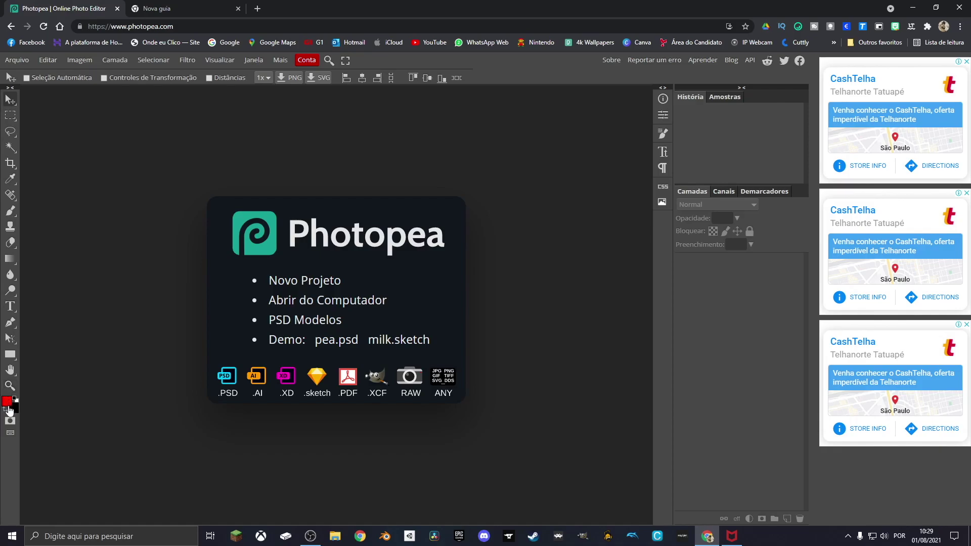
pyautogui.click(16, 127)
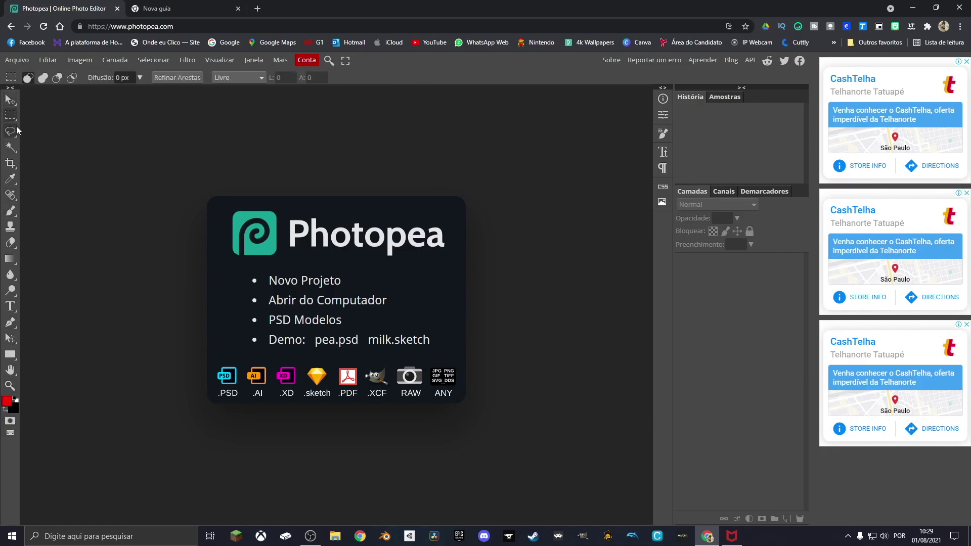
pyautogui.click(13, 148)
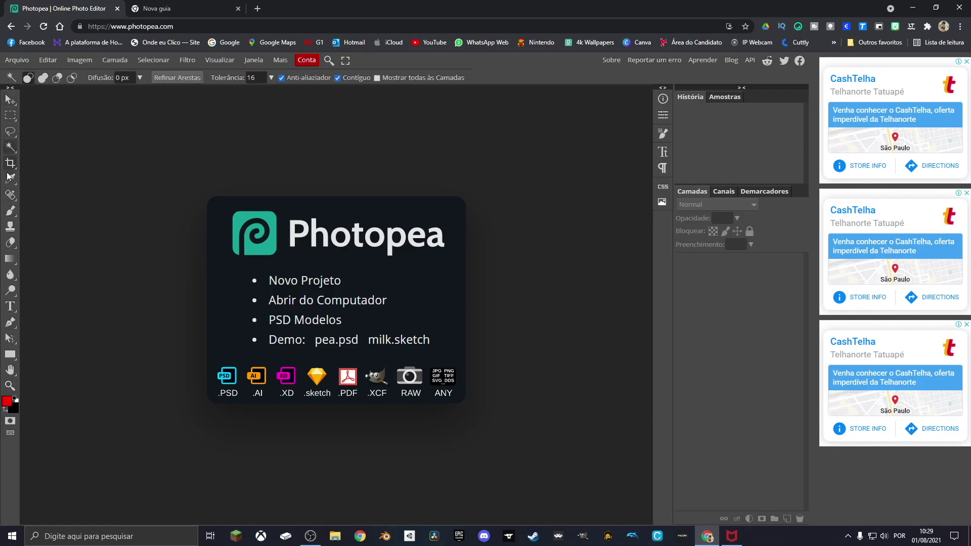
pyautogui.click(12, 165)
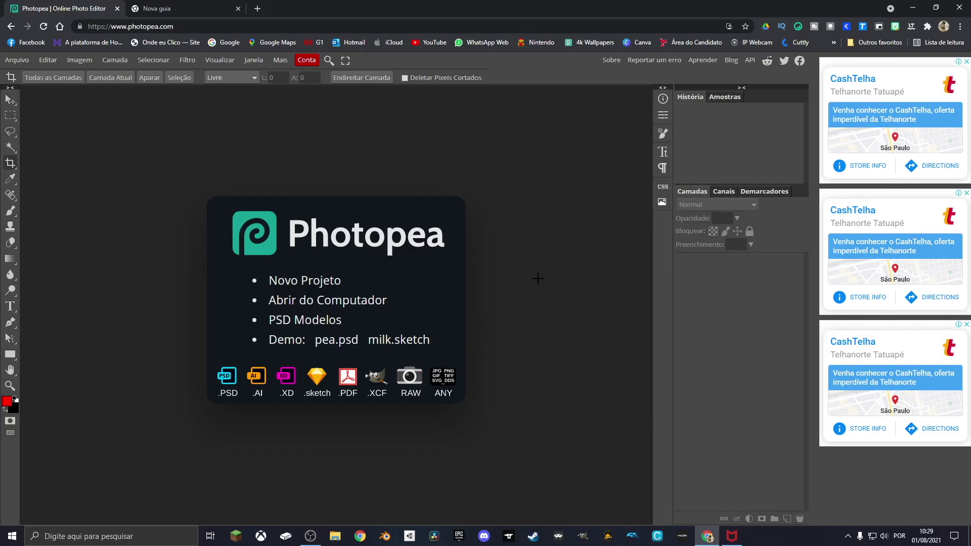
# - Open robot-cleaning from the computer, select a rectangle around the robot's head, then deselect
pyautogui.click(368, 301)
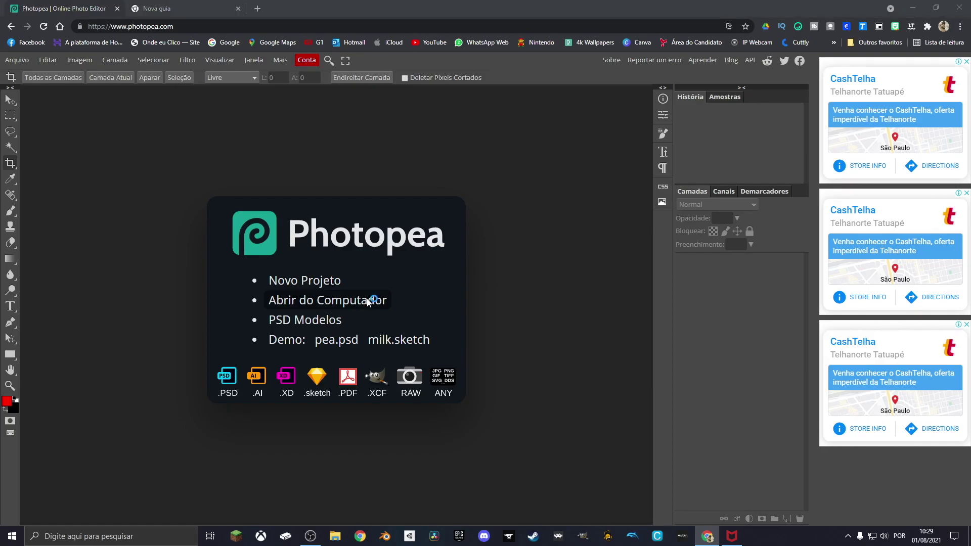
pyautogui.doubleClick(453, 92)
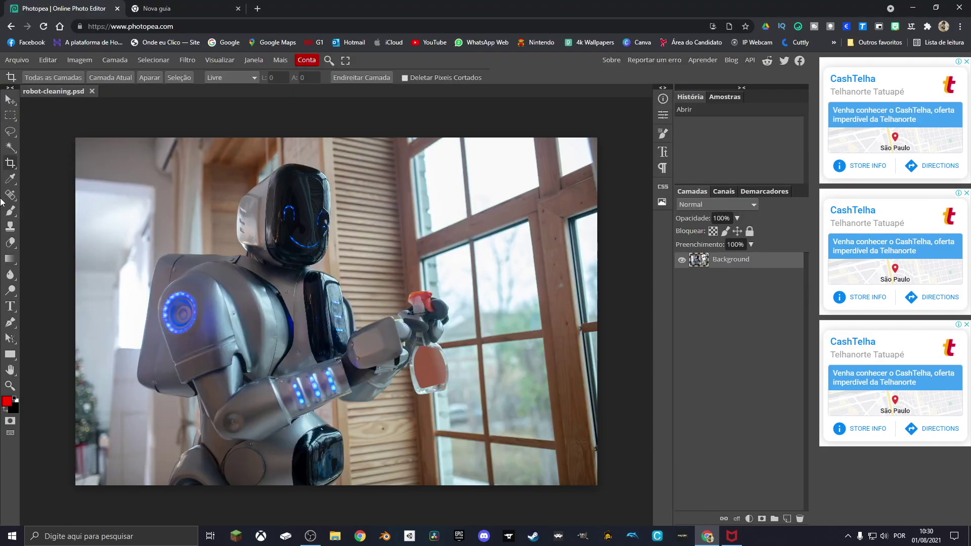
pyautogui.click(10, 115)
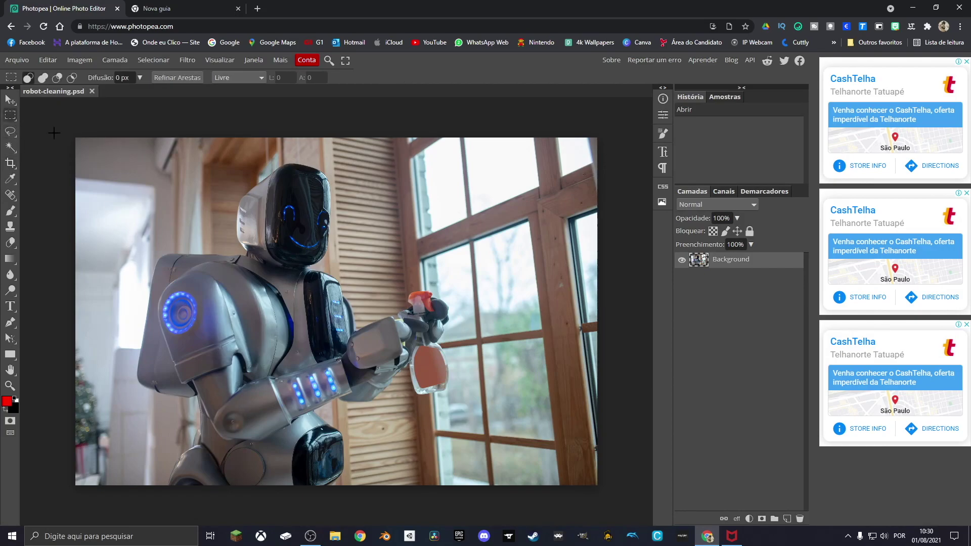
pyautogui.moveTo(133, 163); pyautogui.dragTo(399, 319)
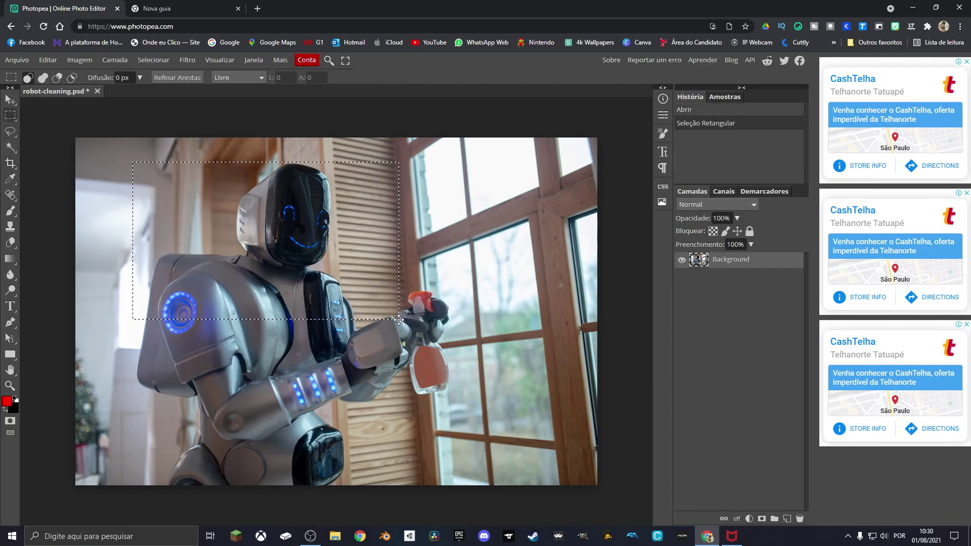
pyautogui.click(164, 60)
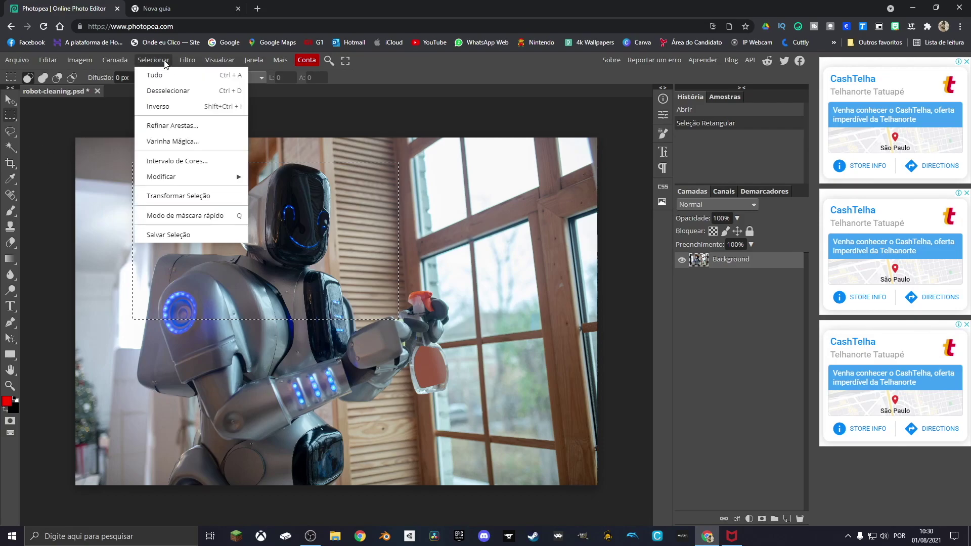
pyautogui.click(185, 96)
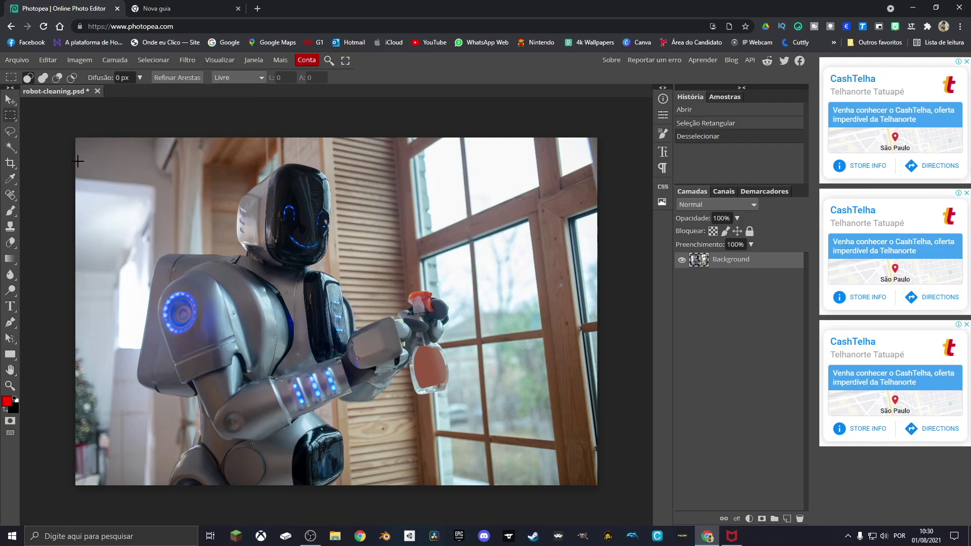
# - Paint a trial red brush stroke over the robot's head and undo it
pyautogui.click(14, 214)
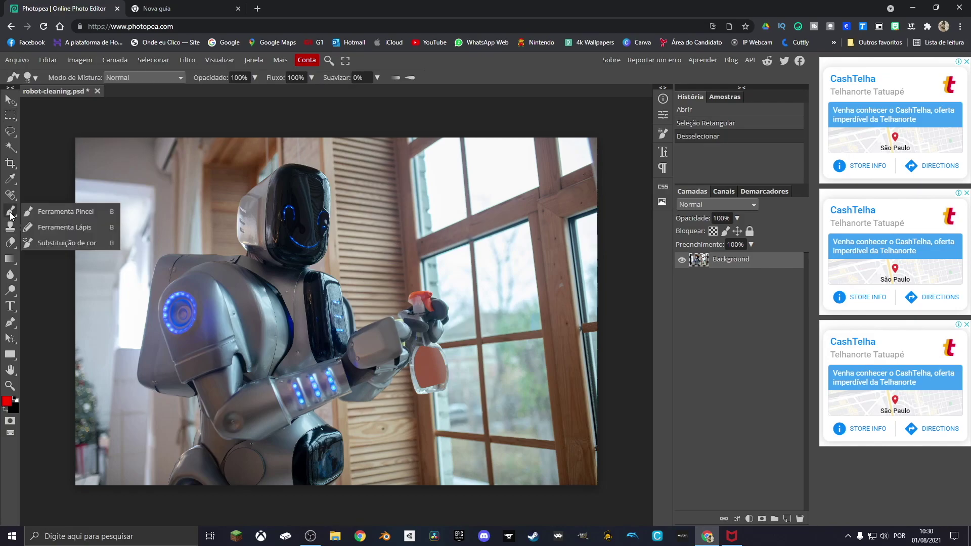
pyautogui.click(46, 208)
pyautogui.moveTo(203, 178); pyautogui.dragTo(230, 169)
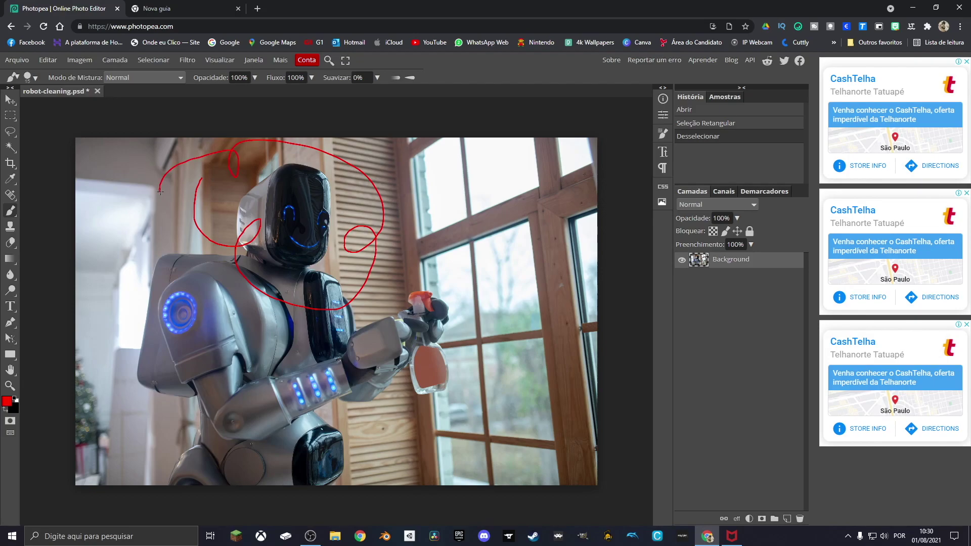
pyautogui.hotkey('ctrl', 'z')
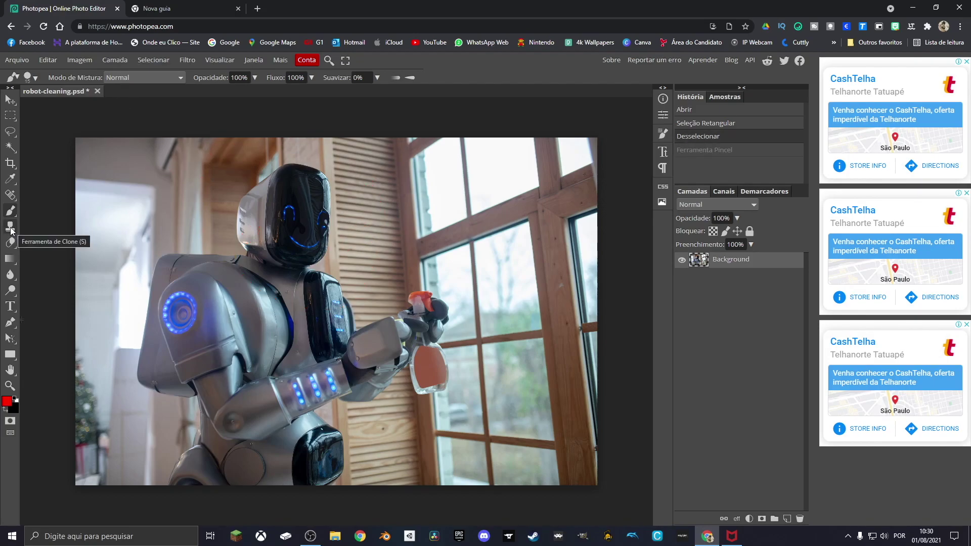
pyautogui.click(10, 227)
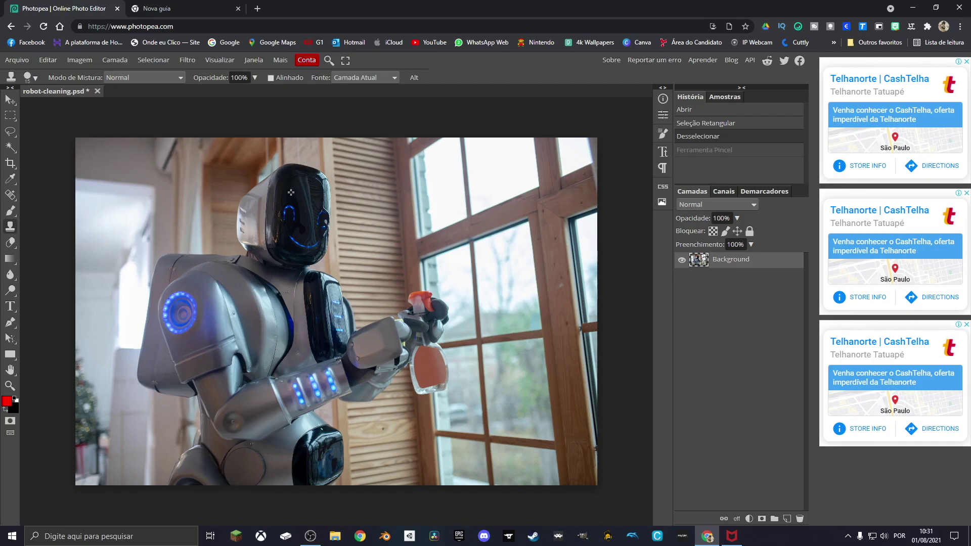
# - Clone the robot's head onto the wooden shutter with a 220 px clone brush
pyautogui.moveTo(391, 196)
pyautogui.mouseDown()
pyautogui.moveTo(377, 215)
pyautogui.moveTo(390, 212)
pyautogui.mouseUp()
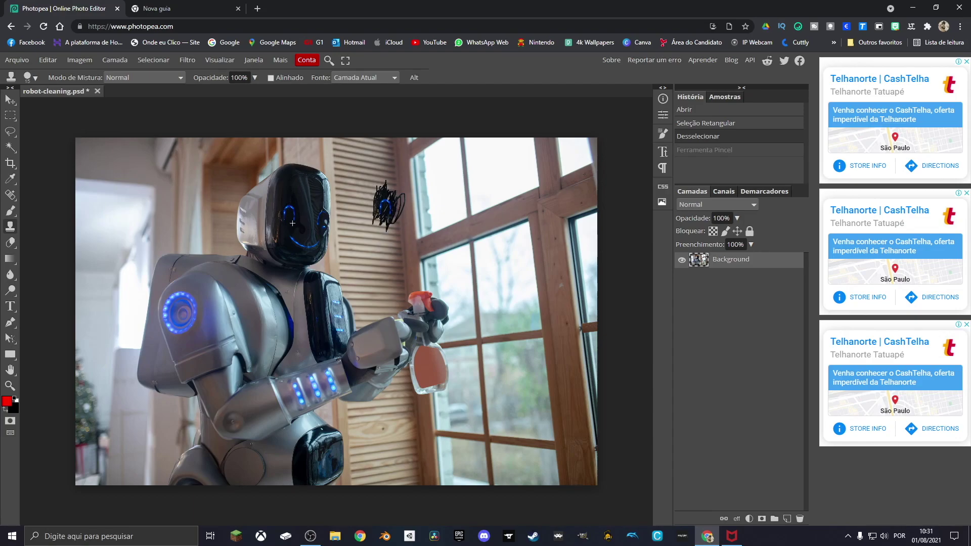
pyautogui.click(36, 78)
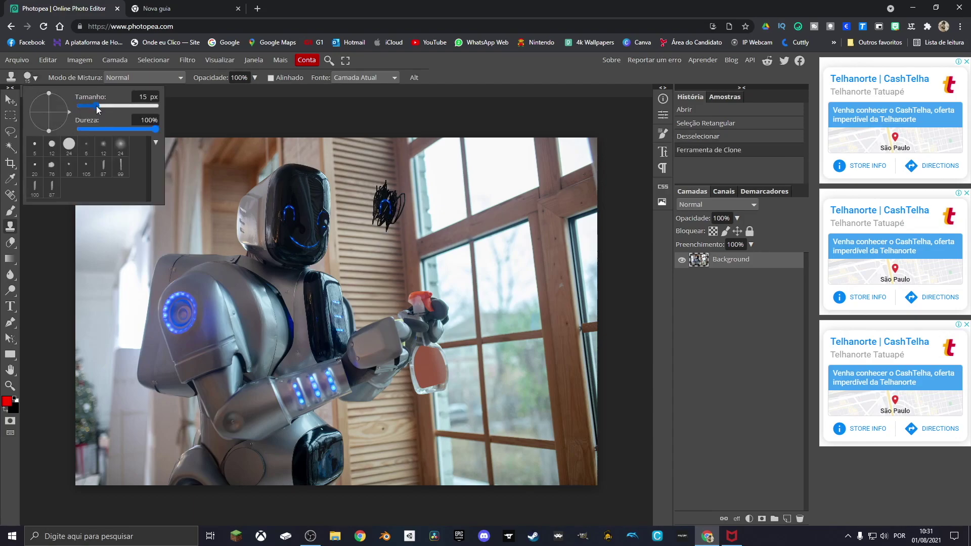
pyautogui.moveTo(96, 104); pyautogui.dragTo(121, 105)
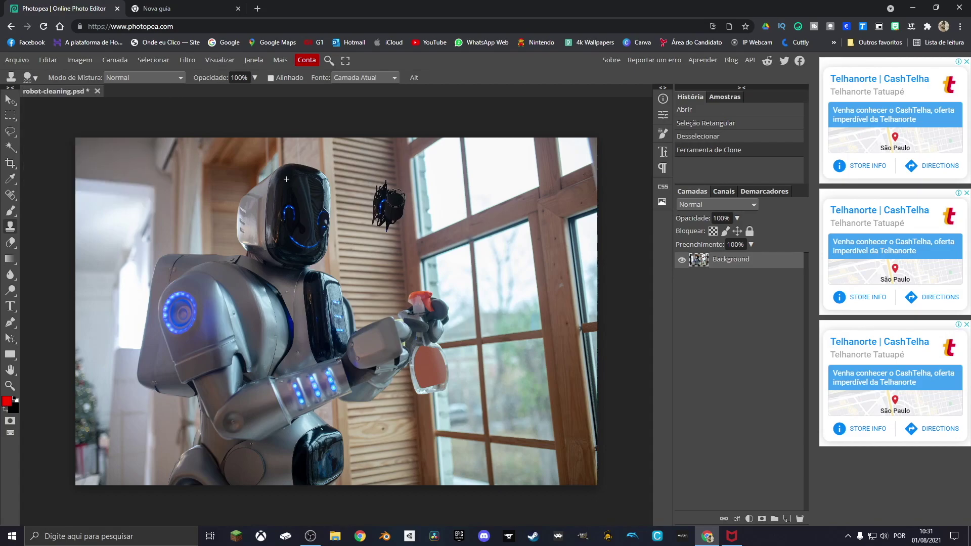
pyautogui.moveTo(399, 205)
pyautogui.mouseDown()
pyautogui.moveTo(377, 194)
pyautogui.moveTo(421, 217)
pyautogui.moveTo(391, 266)
pyautogui.moveTo(380, 171)
pyautogui.moveTo(397, 194)
pyautogui.mouseUp()
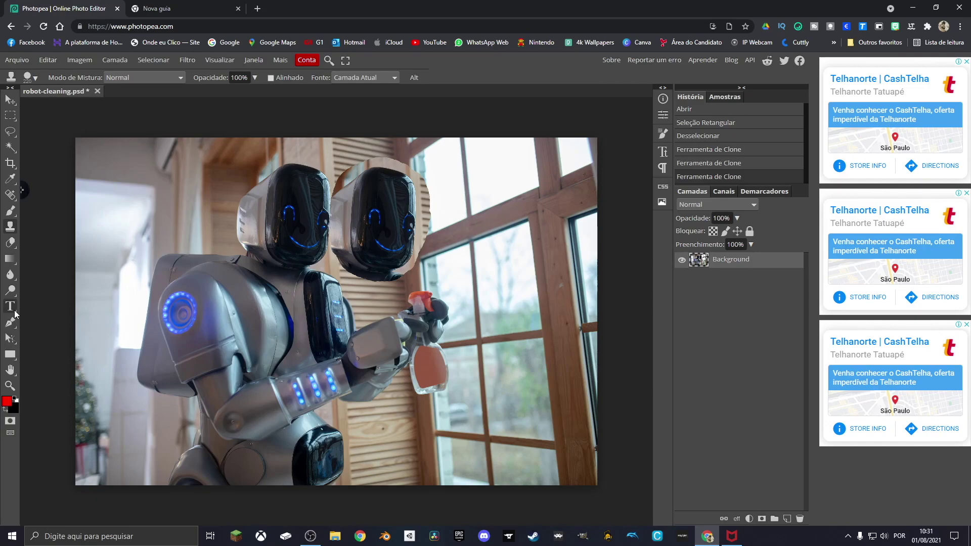
pyautogui.rightClick(15, 314)
# - Add horizontal text 'tttttttt' near the photo's upper left and commit it
pyautogui.click(15, 313)
pyautogui.click(47, 306)
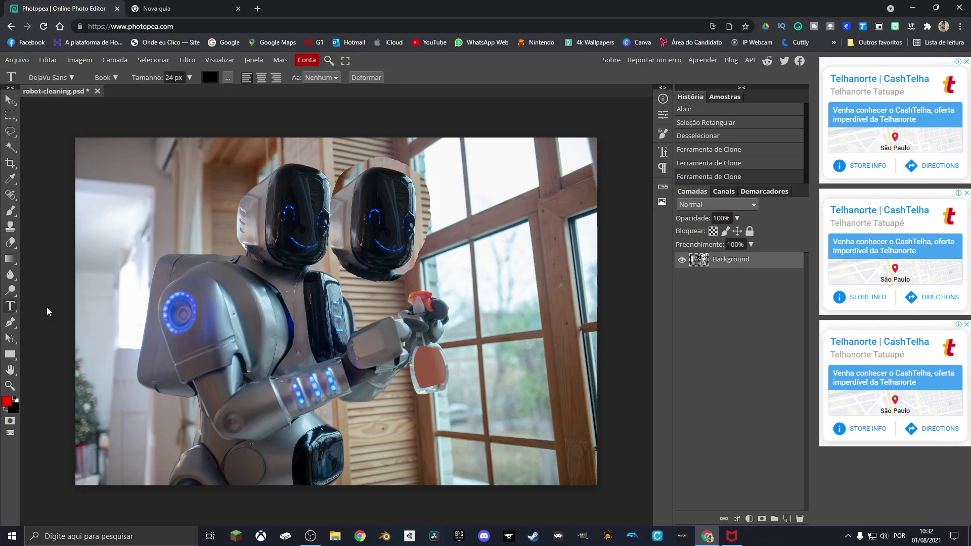
pyautogui.click(135, 194)
pyautogui.write('tttt')
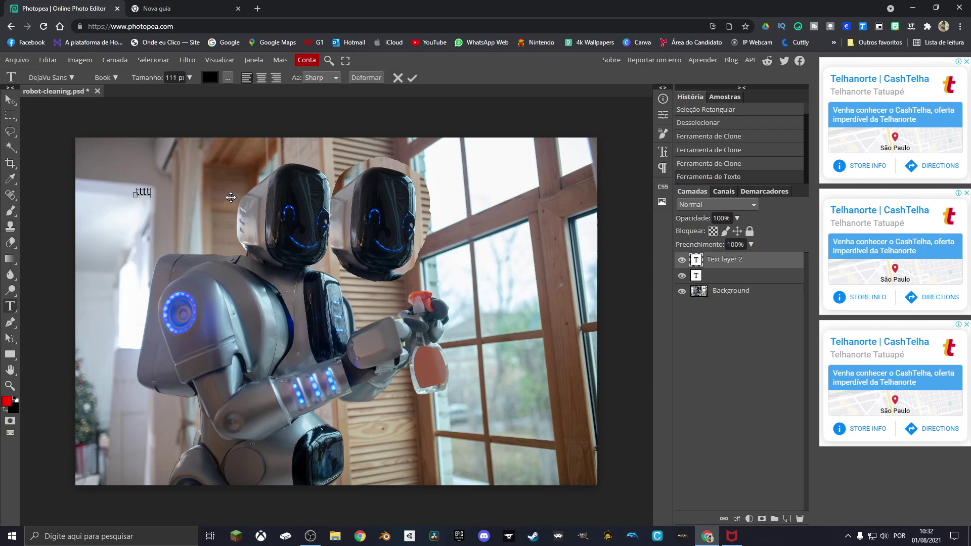
pyautogui.write('tttt')
pyautogui.press('Escape')
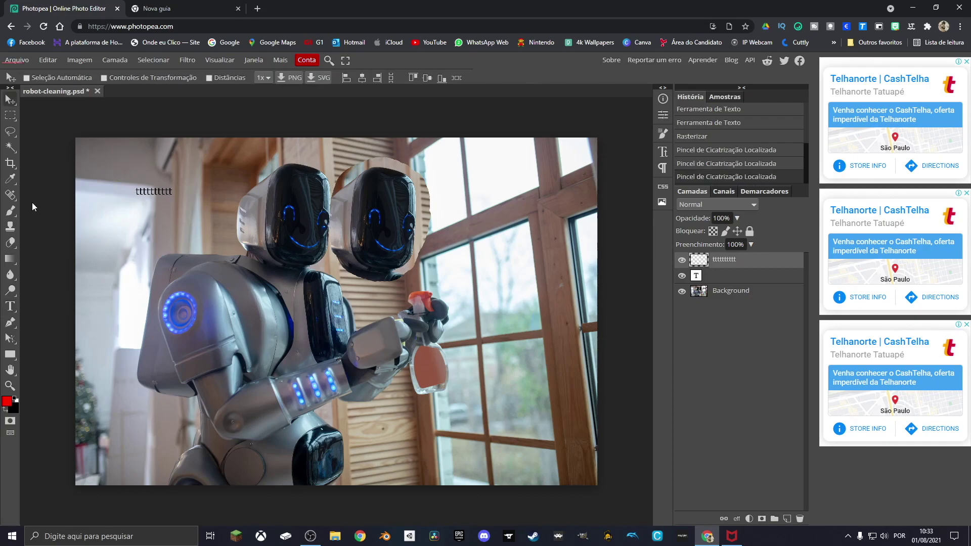
pyautogui.rightClick(15, 201)
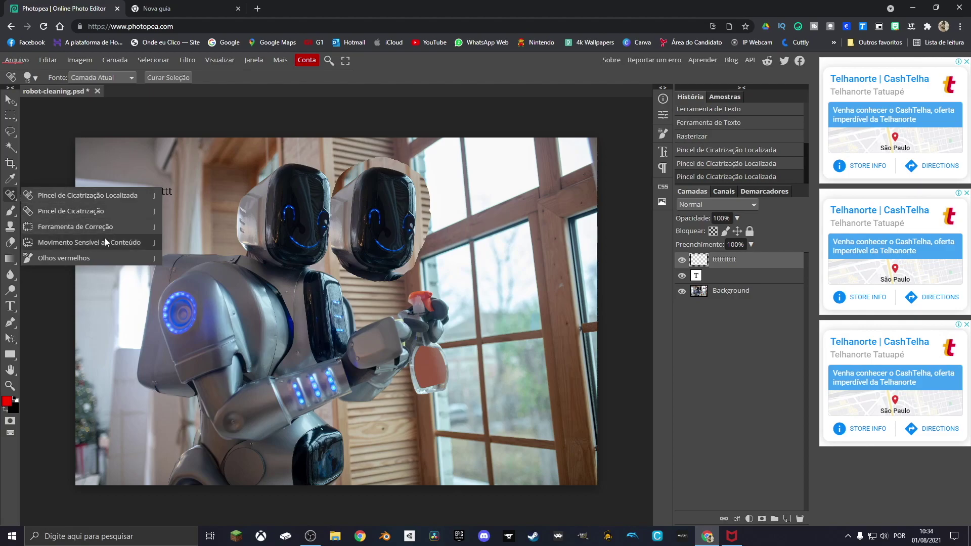
# - Draw a plain freehand lasso selection around the left robot head
pyautogui.click(16, 139)
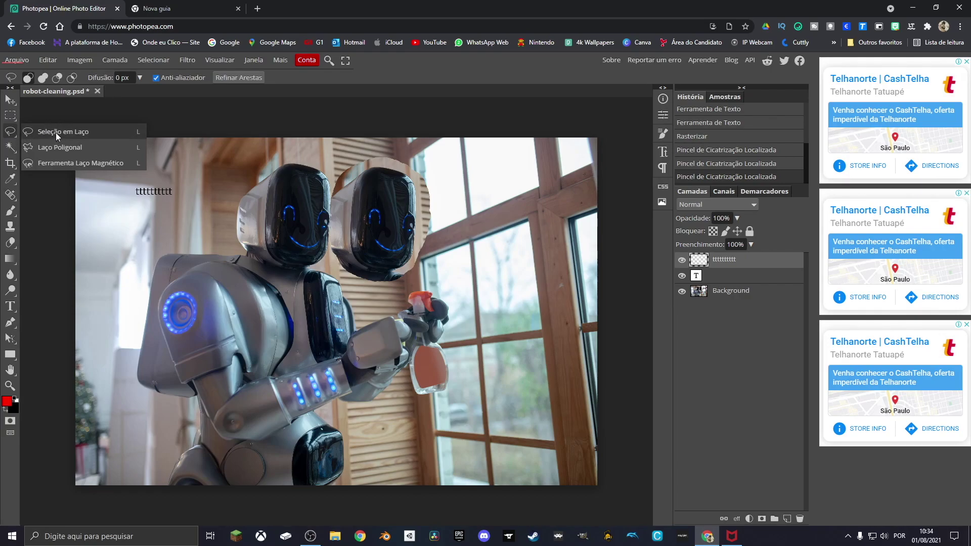
pyautogui.click(56, 133)
pyautogui.click(277, 175)
pyautogui.moveTo(276, 176)
pyautogui.mouseDown()
pyautogui.moveTo(268, 205)
pyautogui.moveTo(283, 169)
pyautogui.moveTo(300, 191)
pyautogui.mouseUp()
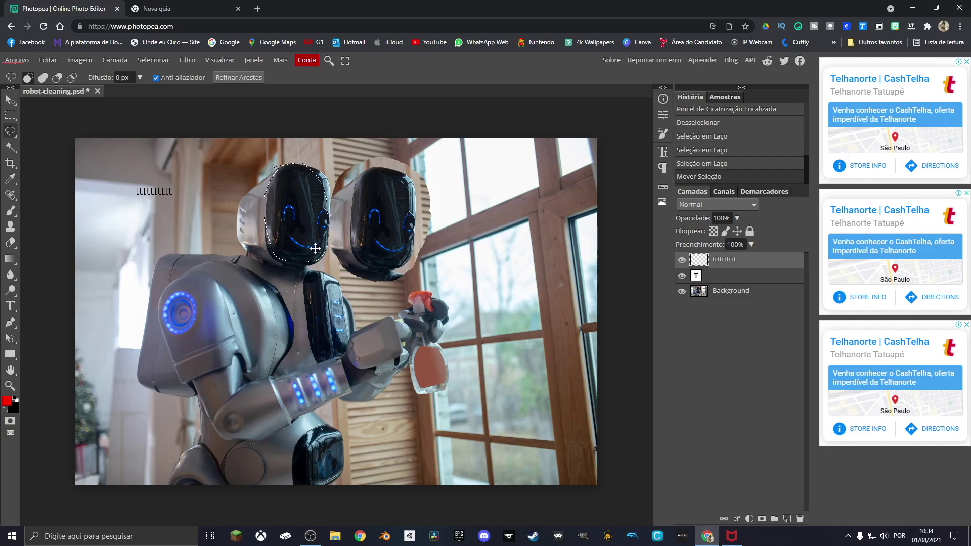
pyautogui.click(10, 147)
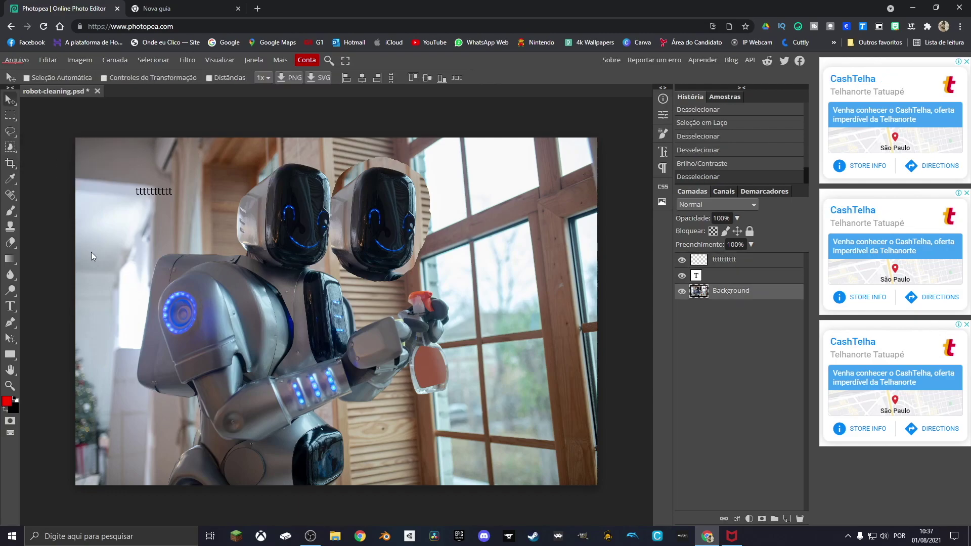
# - Preview Brightness/Contrast at brightness 146 then 14 and contrast 59, closing without applying
pyautogui.click(77, 59)
pyautogui.moveTo(141, 74)
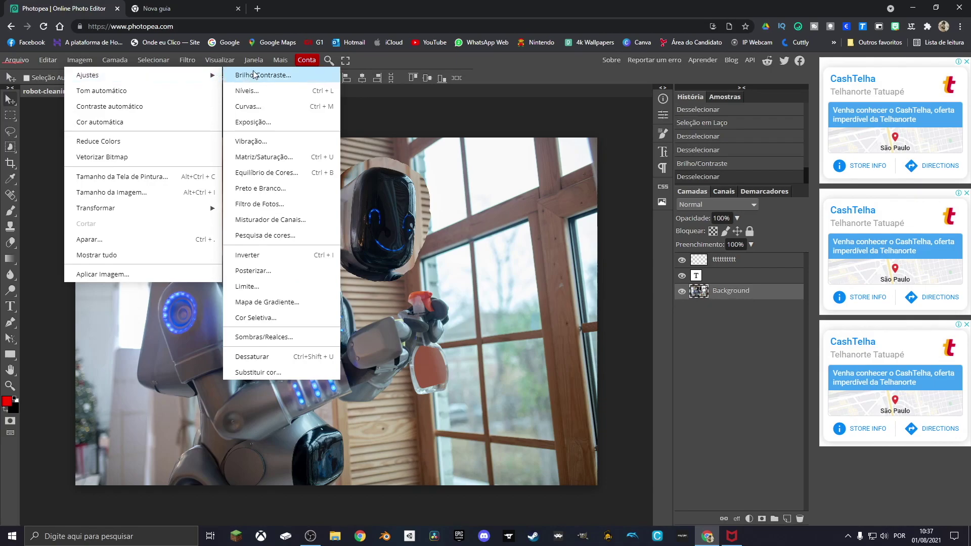
pyautogui.click(269, 80)
pyautogui.moveTo(161, 170); pyautogui.dragTo(228, 174)
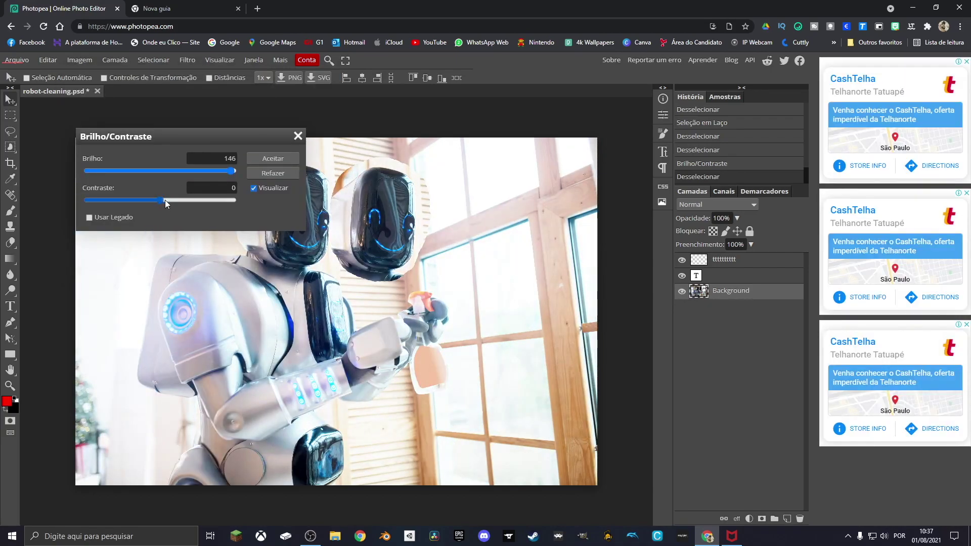
pyautogui.moveTo(161, 200); pyautogui.dragTo(203, 200)
pyautogui.moveTo(231, 170); pyautogui.dragTo(168, 171)
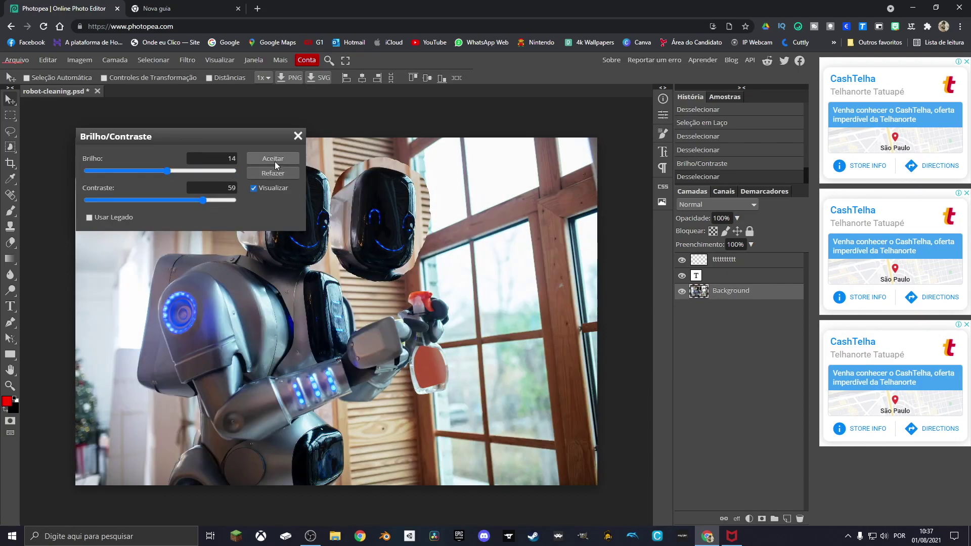
pyautogui.click(299, 136)
pyautogui.click(82, 60)
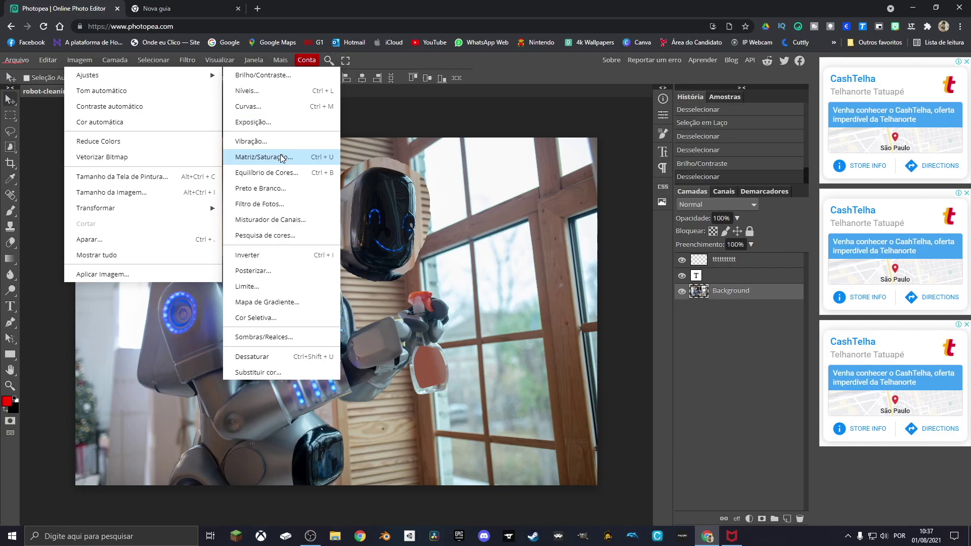
pyautogui.click(67, 164)
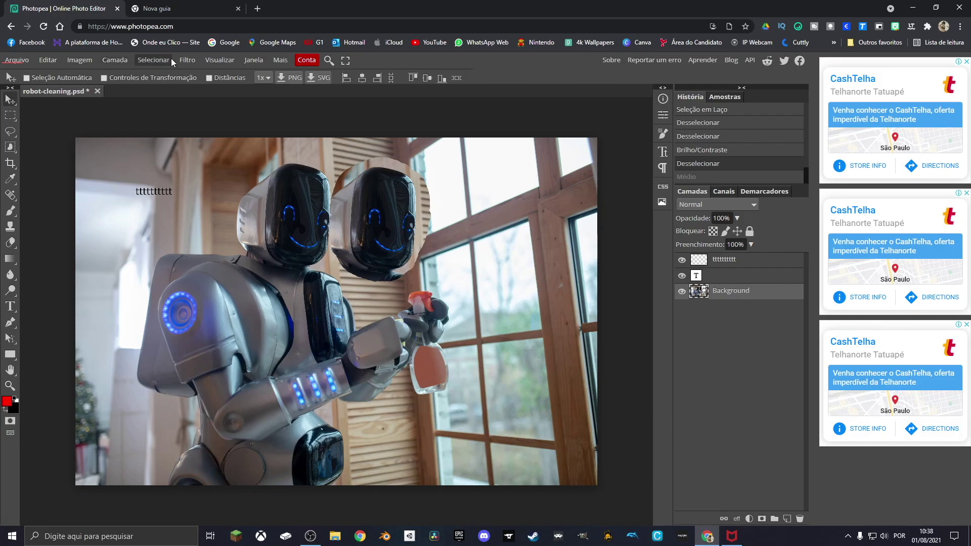
pyautogui.click(191, 62)
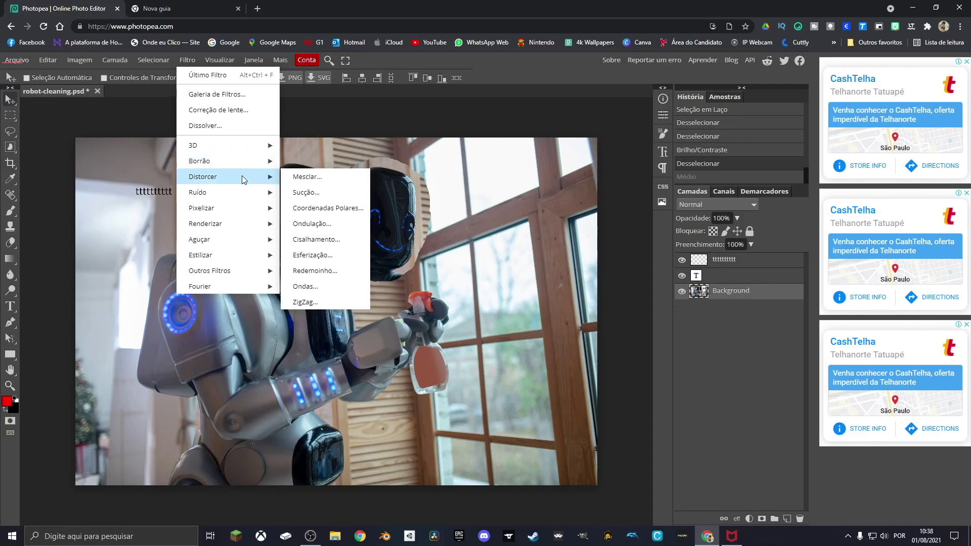
pyautogui.moveTo(202, 177)
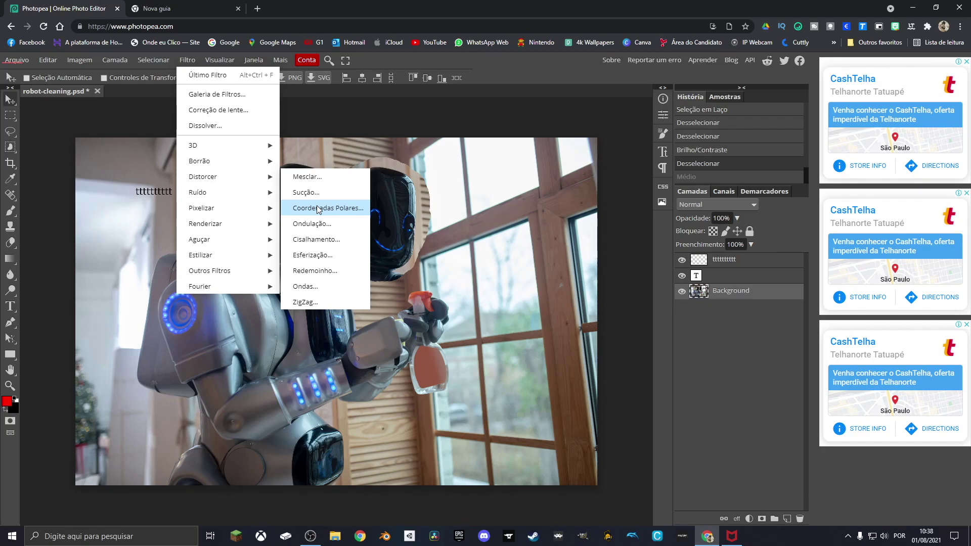
pyautogui.click(337, 289)
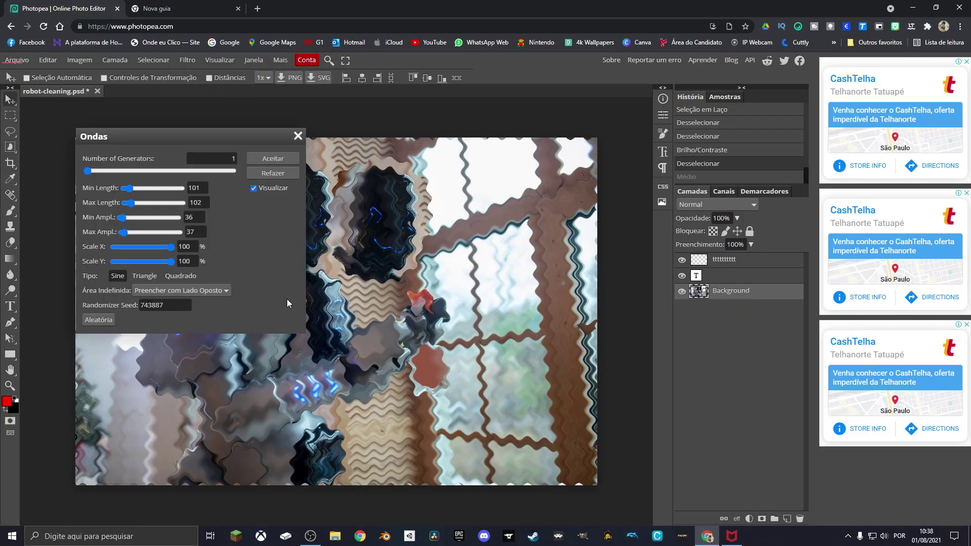
pyautogui.moveTo(241, 139); pyautogui.dragTo(214, 151)
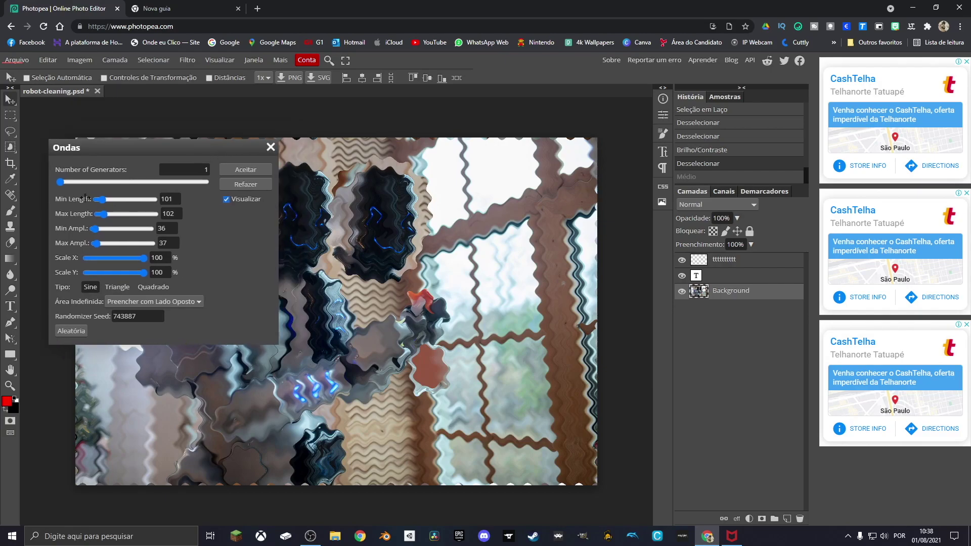
pyautogui.moveTo(103, 198); pyautogui.dragTo(121, 199)
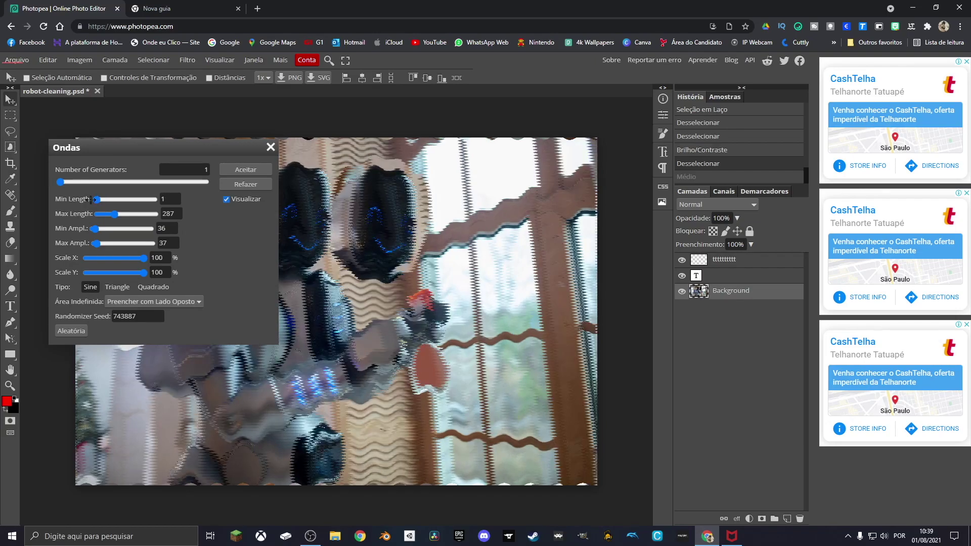
pyautogui.press('Escape')
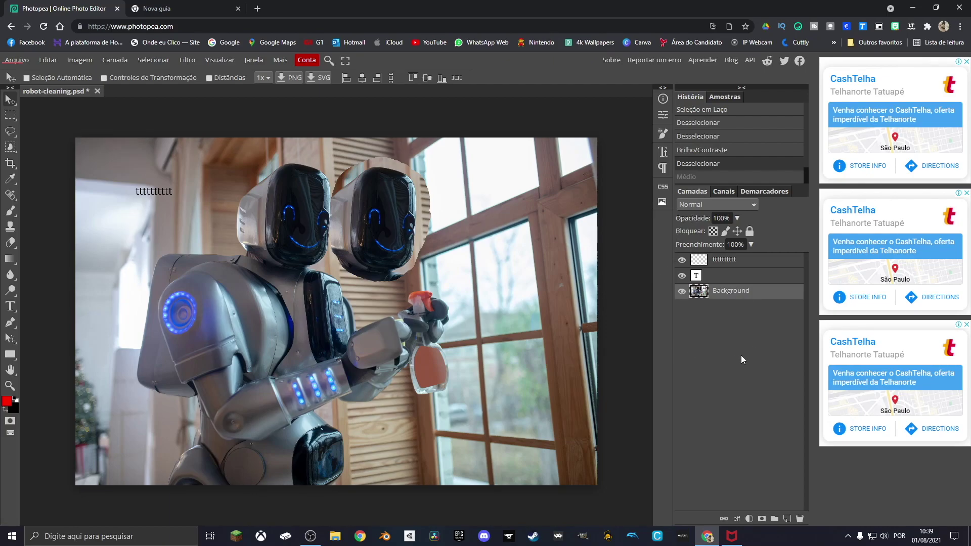
pyautogui.click(721, 266)
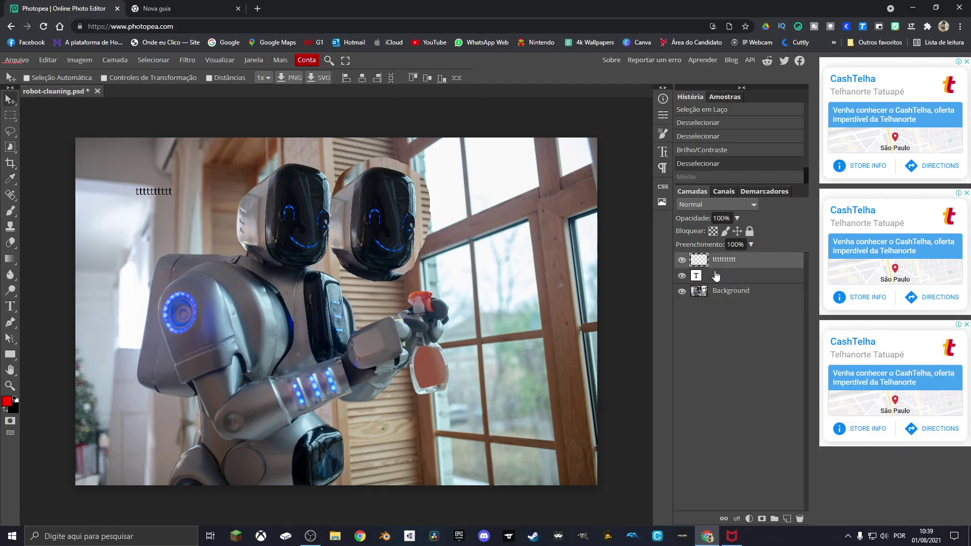
pyautogui.click(714, 278)
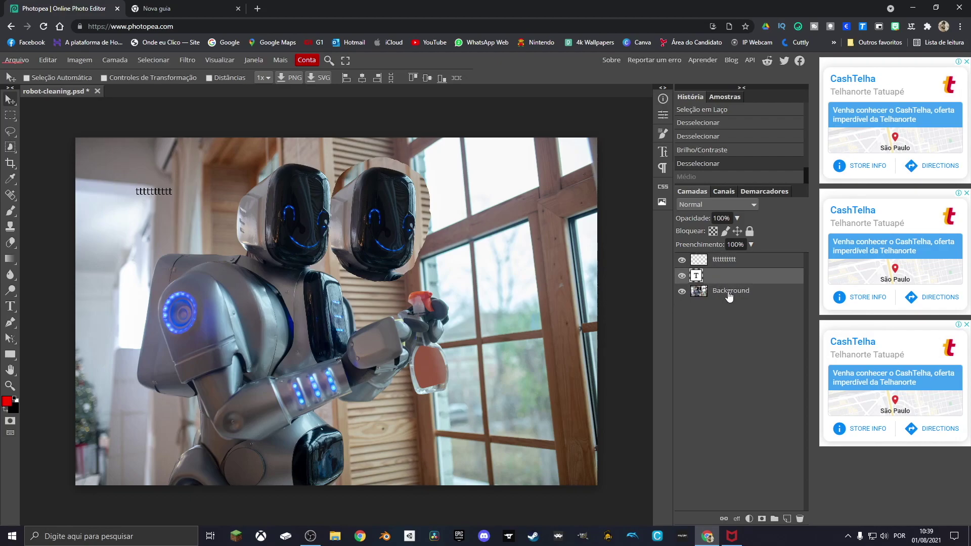
pyautogui.click(728, 297)
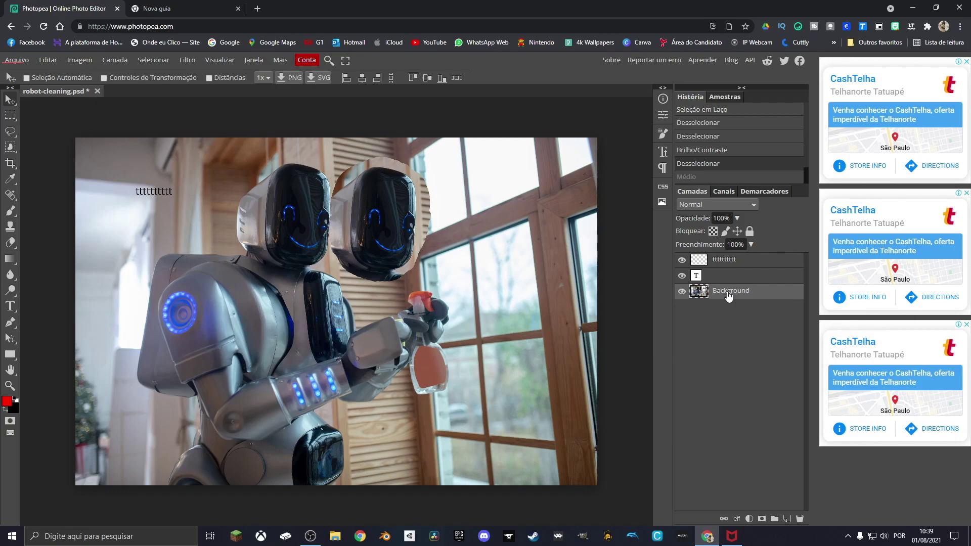
pyautogui.click(710, 275)
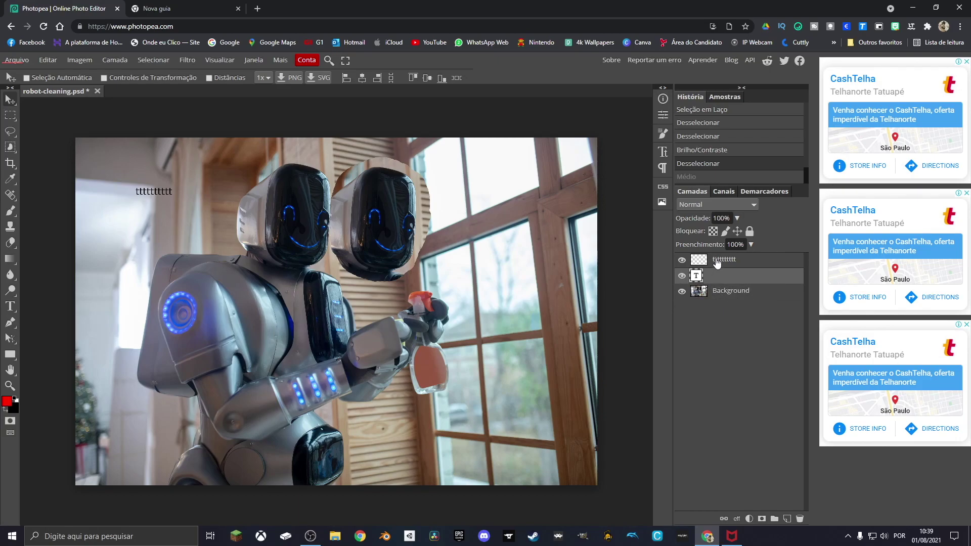
pyautogui.click(717, 263)
pyautogui.click(711, 277)
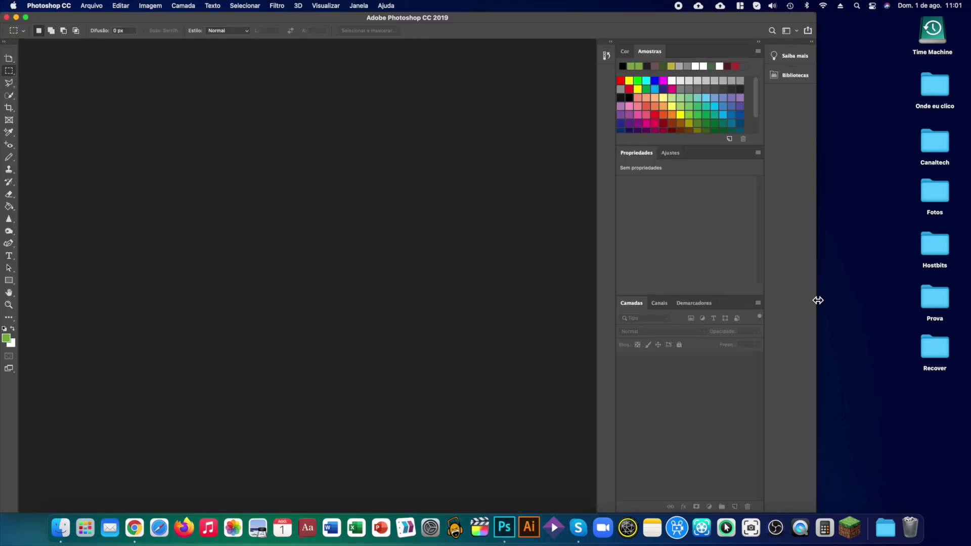
# - Widen the Photoshop window and try the Crop, Eyedropper and Eraser tools on civilwar.jpeg
pyautogui.moveTo(815, 299); pyautogui.dragTo(965, 289)
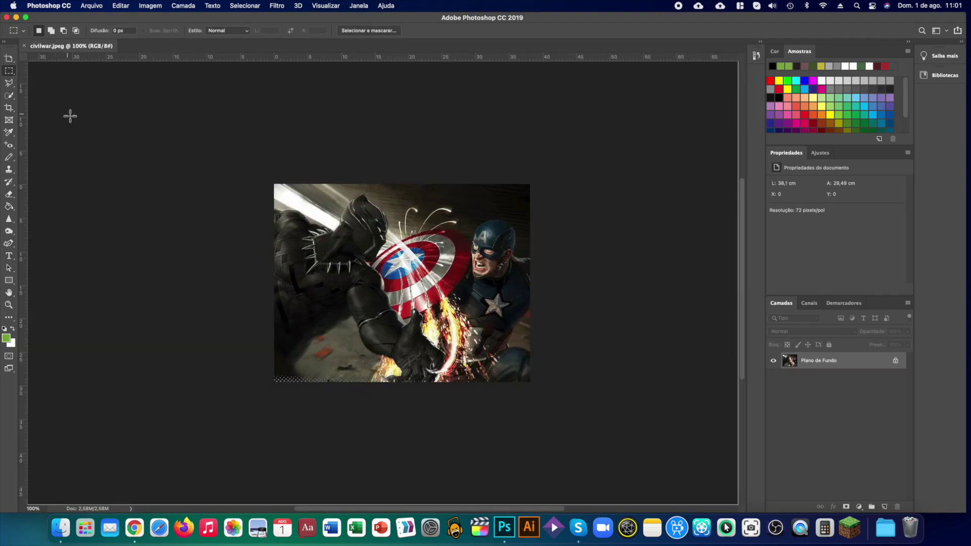
pyautogui.click(92, 7)
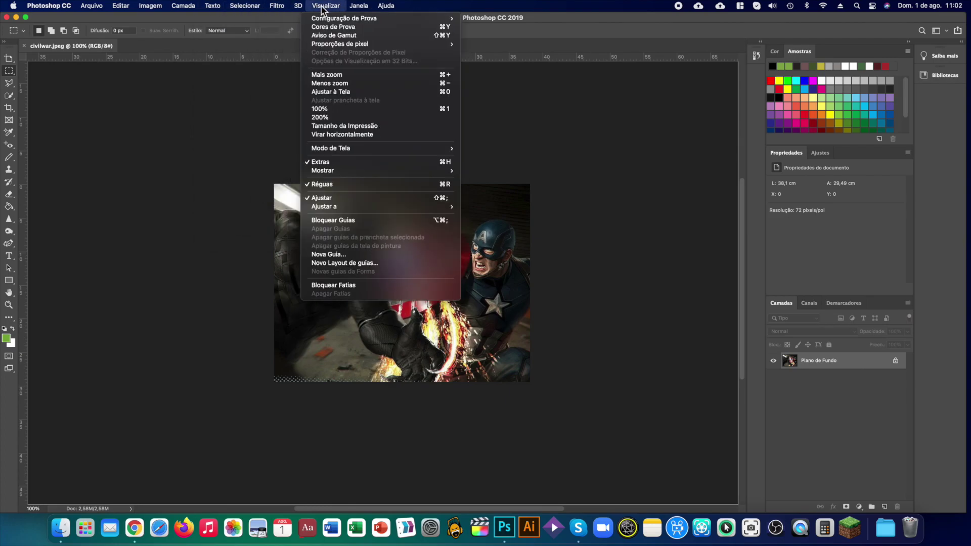
pyautogui.click(162, 170)
pyautogui.click(9, 109)
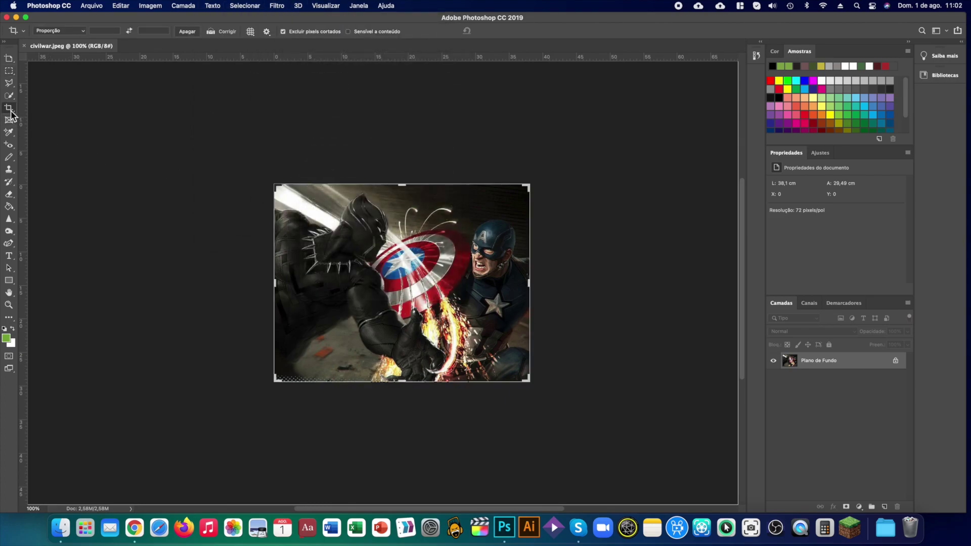
pyautogui.click(10, 132)
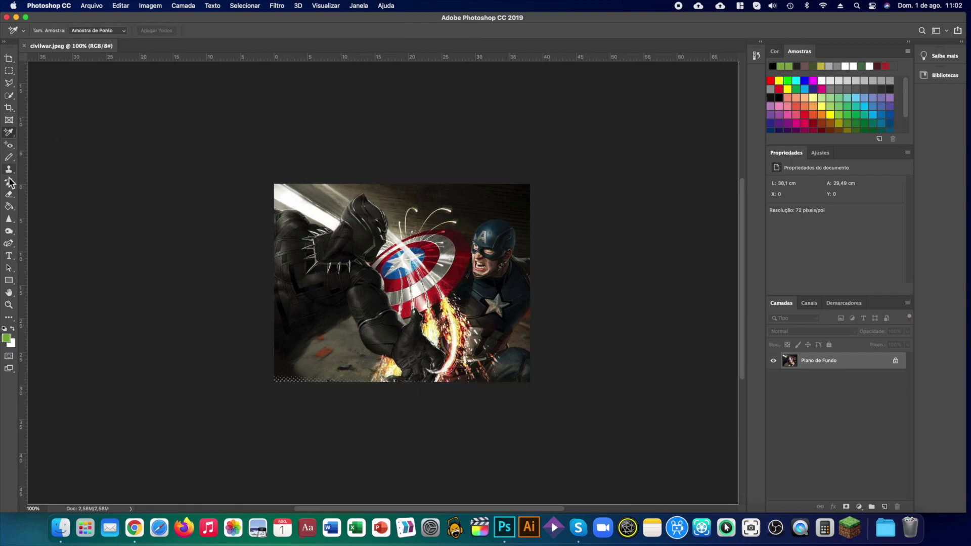
pyautogui.click(9, 194)
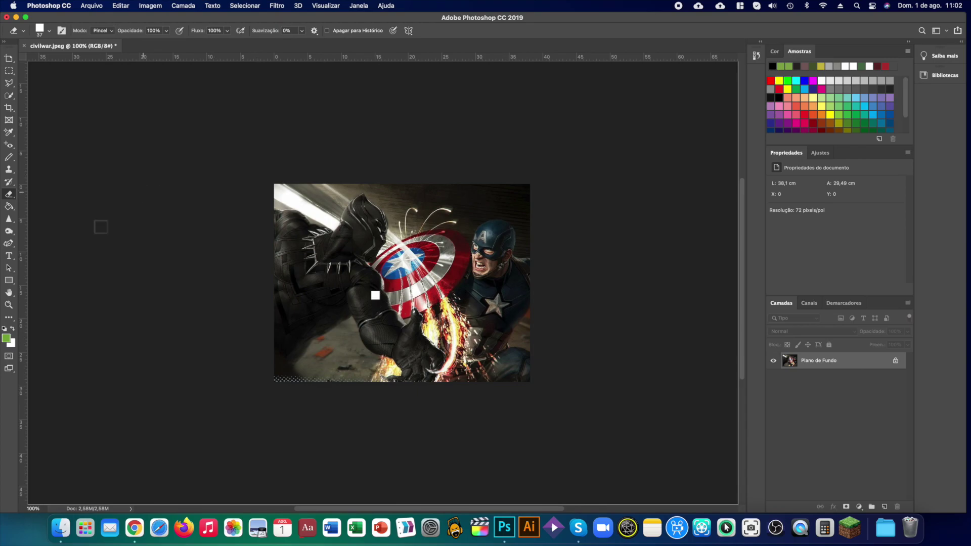
pyautogui.click(92, 5)
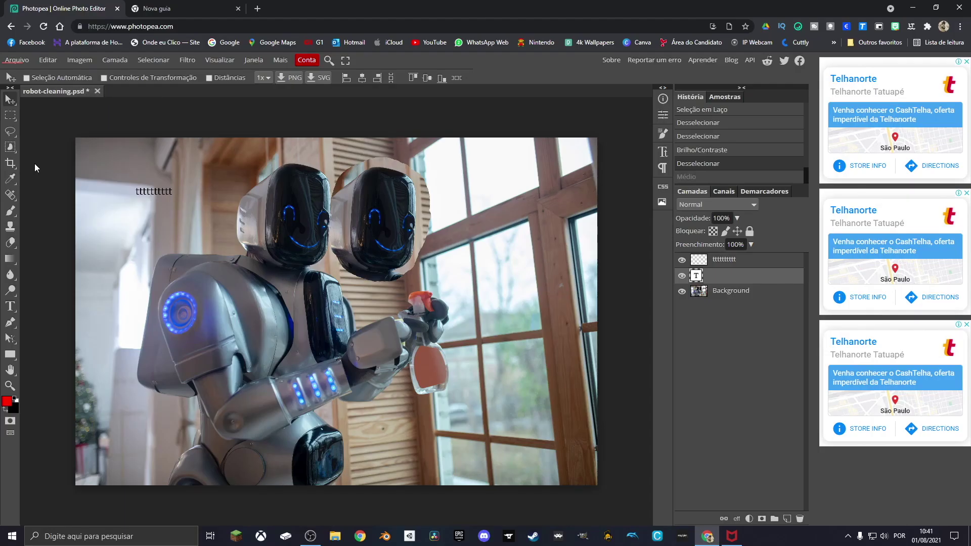
# - Export the robot image as a PNG named 'teste' and open the downloaded file
pyautogui.click(17, 61)
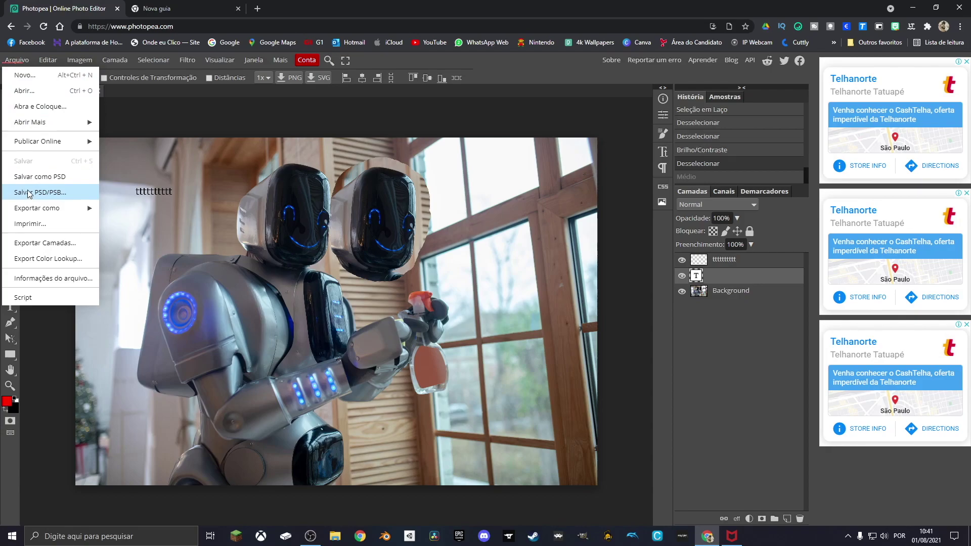
pyautogui.moveTo(36, 208)
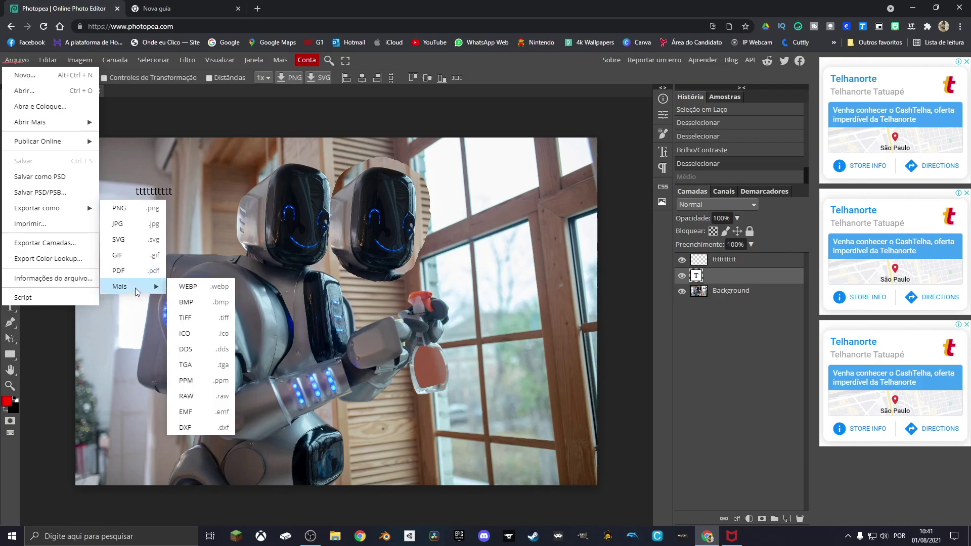
pyautogui.click(123, 214)
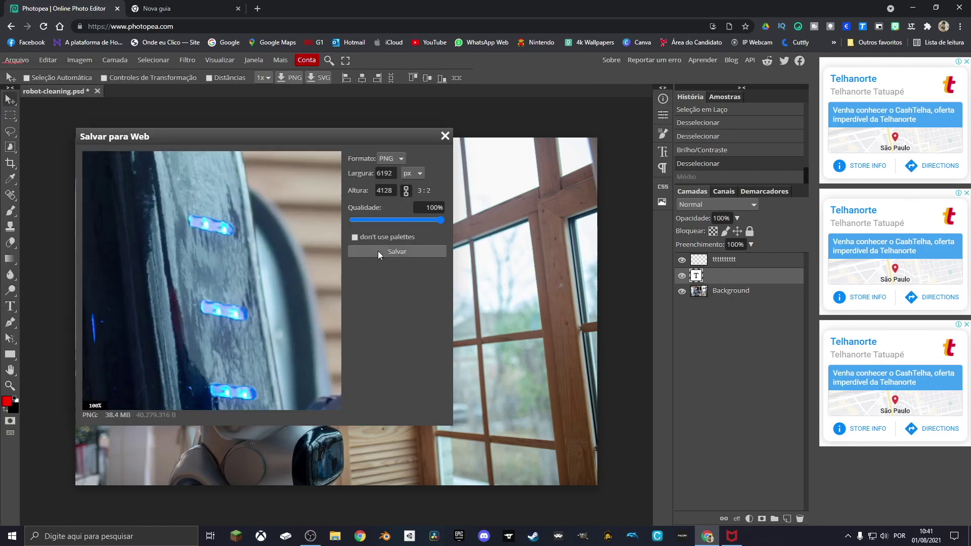
pyautogui.click(397, 252)
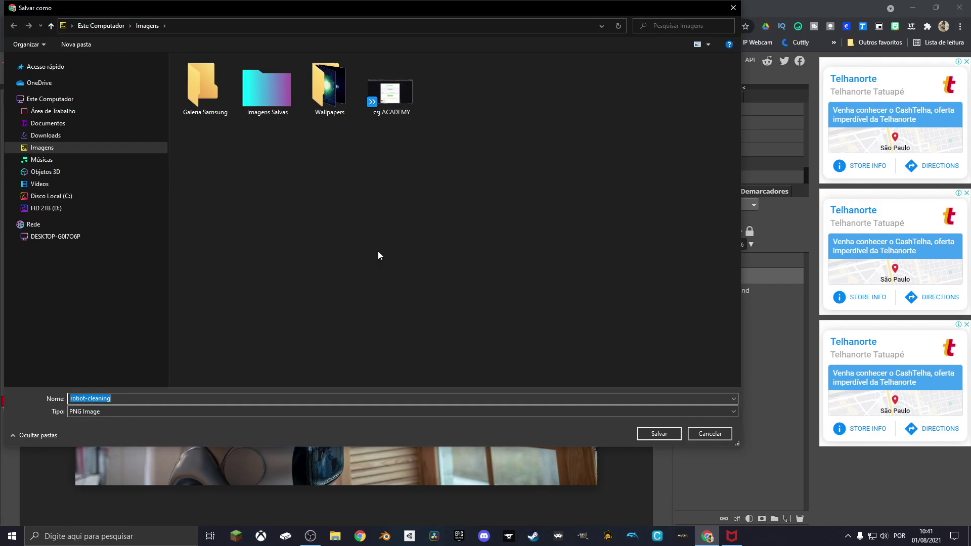
pyautogui.write('teste')
pyautogui.click(663, 433)
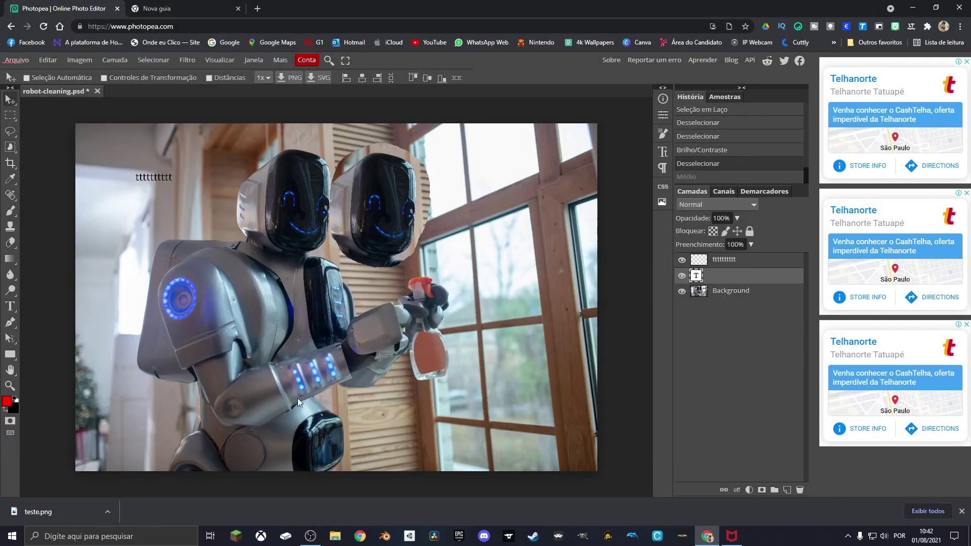
pyautogui.click(43, 514)
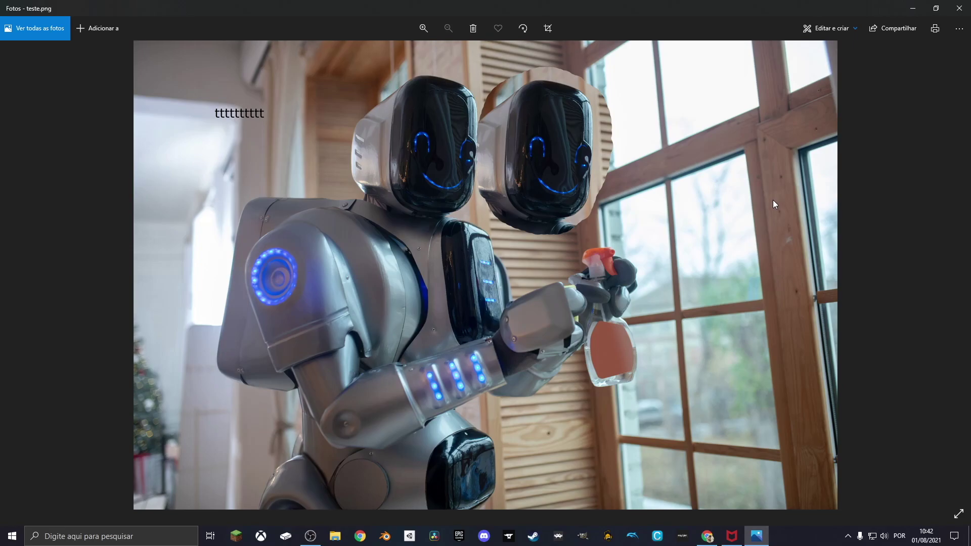
# - Close the Windows Photos viewer showing teste.png
pyautogui.hotkey('alt', 'F4')
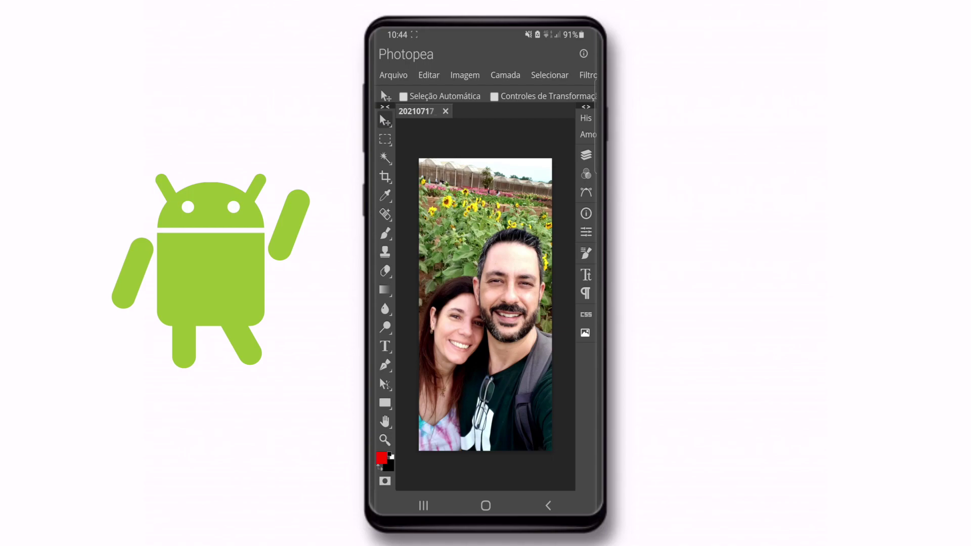
# - Try a rectangular selection and resize a crop area on the sunflower selfie
pyautogui.click(385, 139)
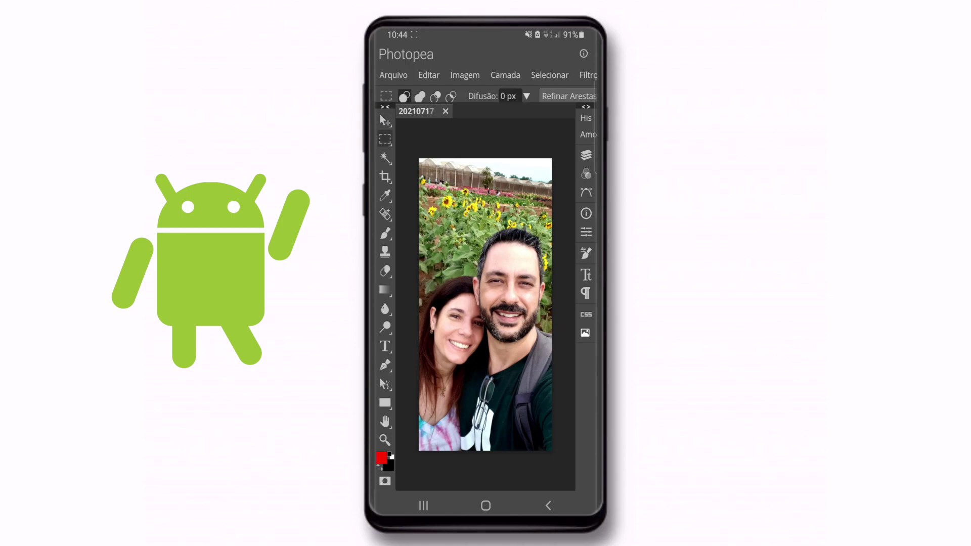
pyautogui.moveTo(448, 196)
pyautogui.mouseDown()
pyautogui.moveTo(451, 217)
pyautogui.moveTo(498, 227)
pyautogui.mouseUp()
pyautogui.click(384, 177)
pyautogui.moveTo(552, 450); pyautogui.dragTo(566, 354)
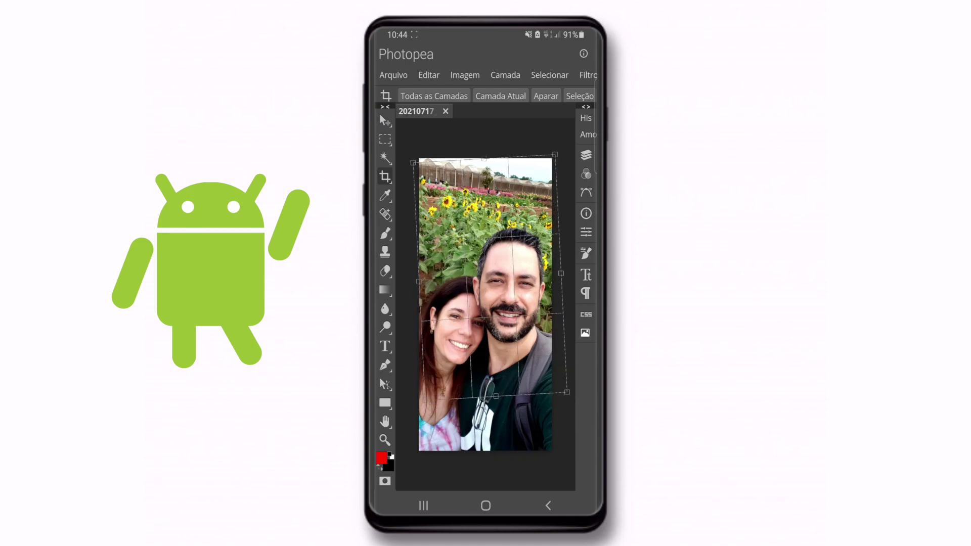
pyautogui.moveTo(561, 159); pyautogui.dragTo(544, 203)
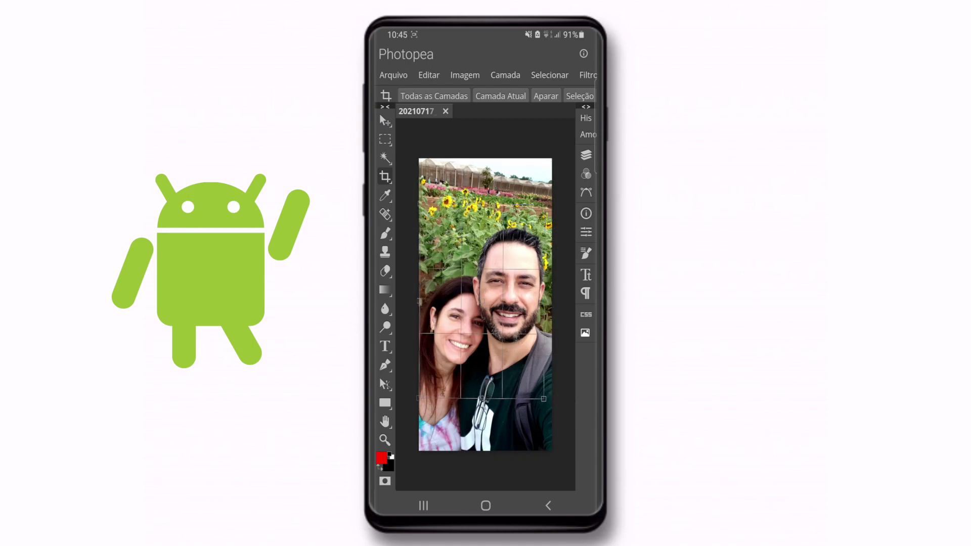
# - Paint a red freehand heart around the couple's faces with the Brush tool
pyautogui.click(385, 365)
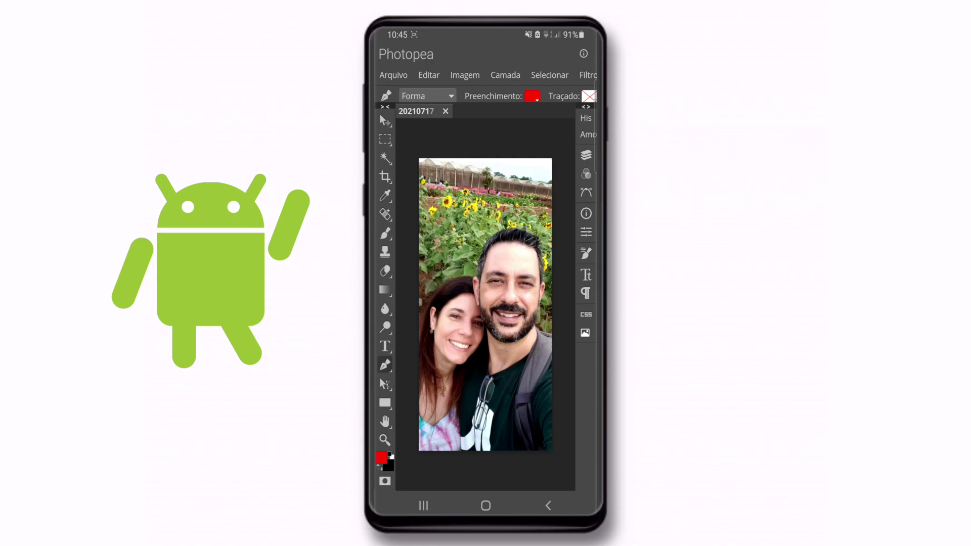
pyautogui.click(384, 364)
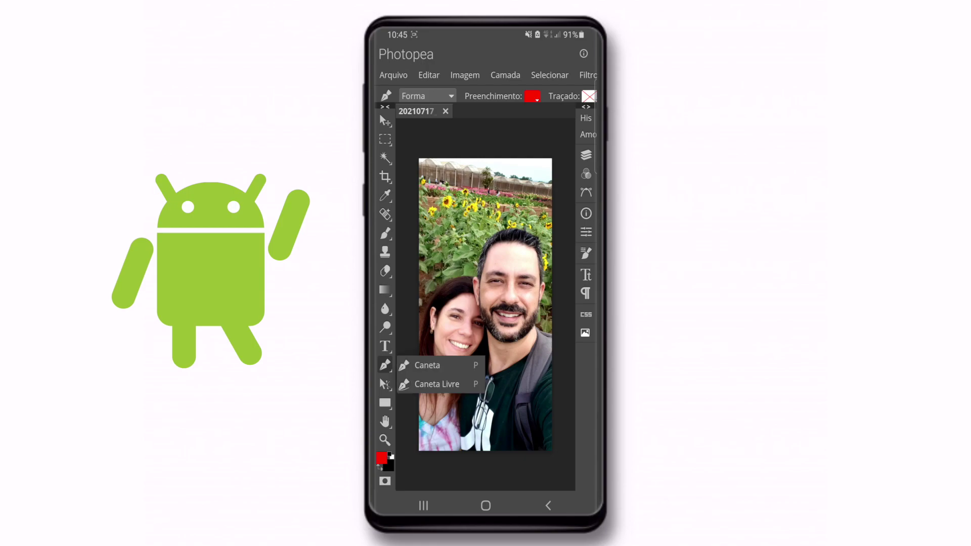
pyautogui.click(385, 233)
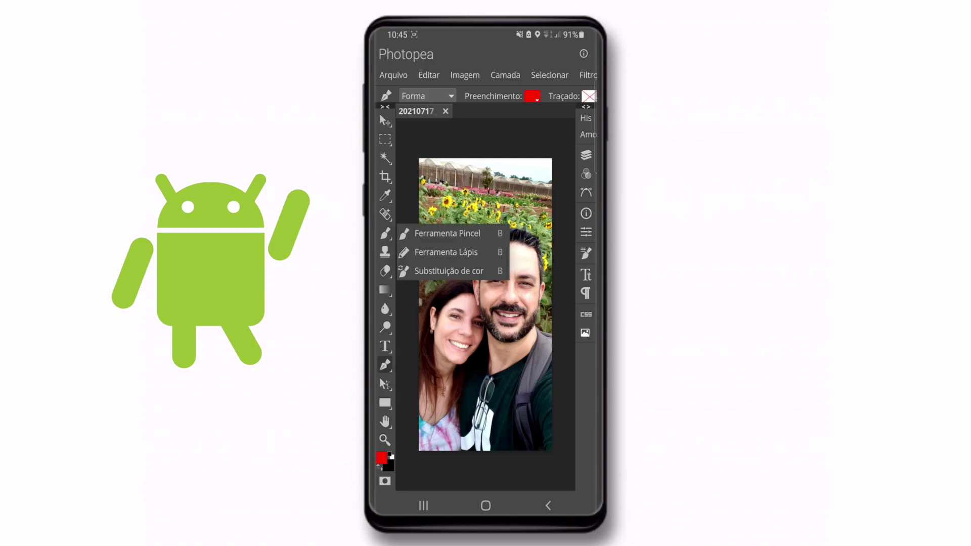
pyautogui.click(447, 233)
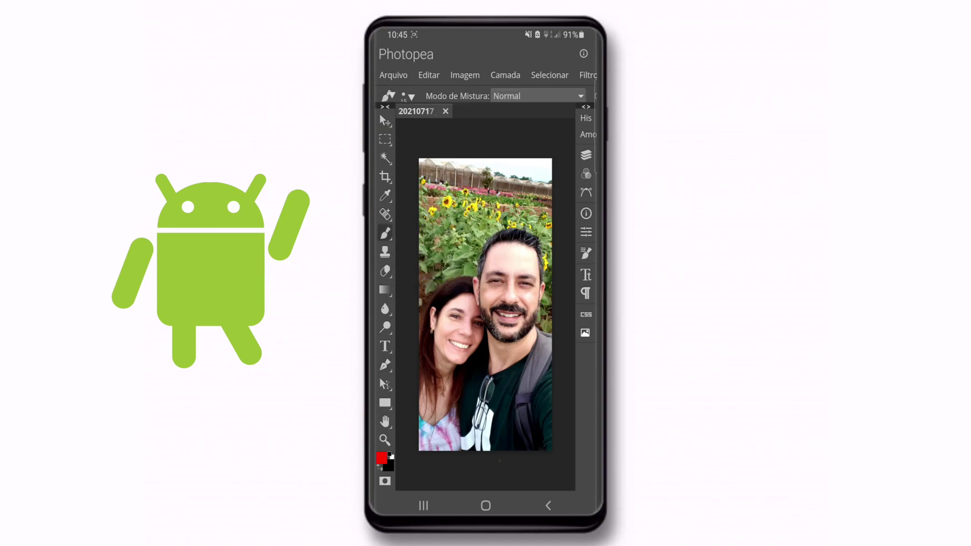
pyautogui.moveTo(463, 338)
pyautogui.mouseDown()
pyautogui.moveTo(546, 238)
pyautogui.moveTo(471, 336)
pyautogui.mouseUp()
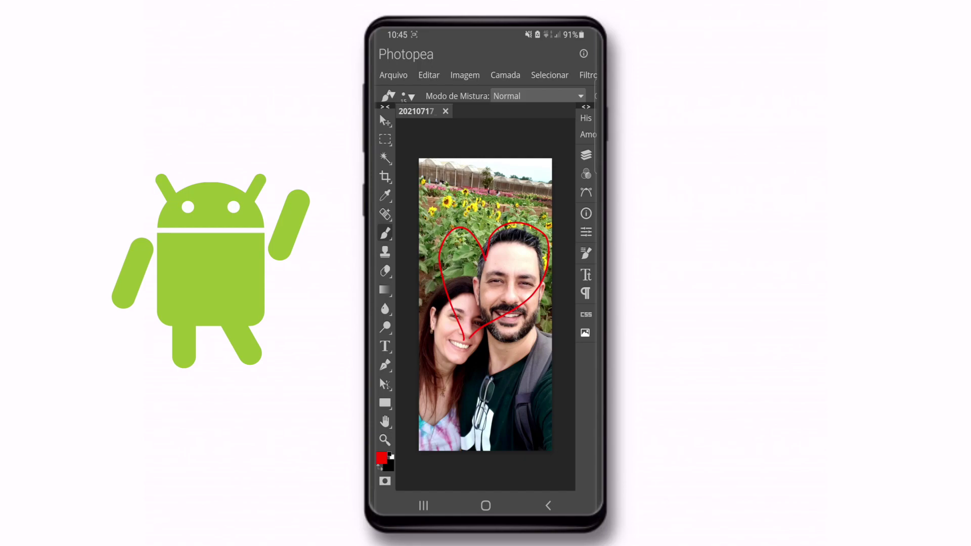
# - Cycle through the Spot Healing, Clone Stamp, Text and Rectangle tools
pyautogui.click(386, 215)
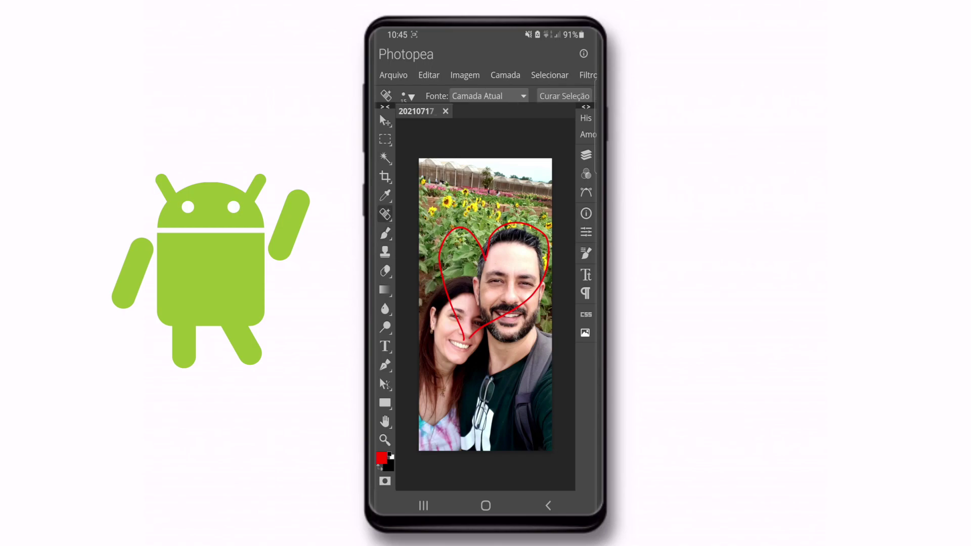
pyautogui.click(385, 252)
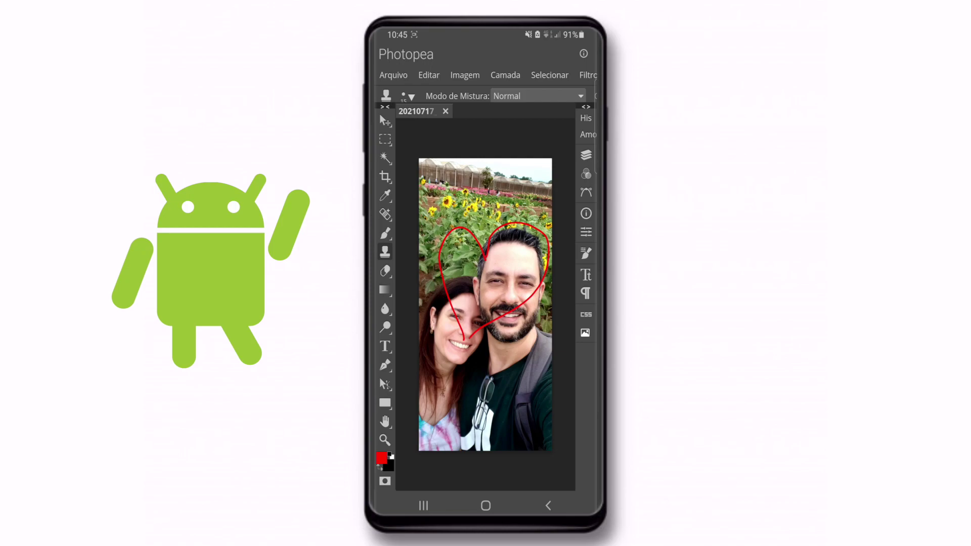
pyautogui.click(385, 347)
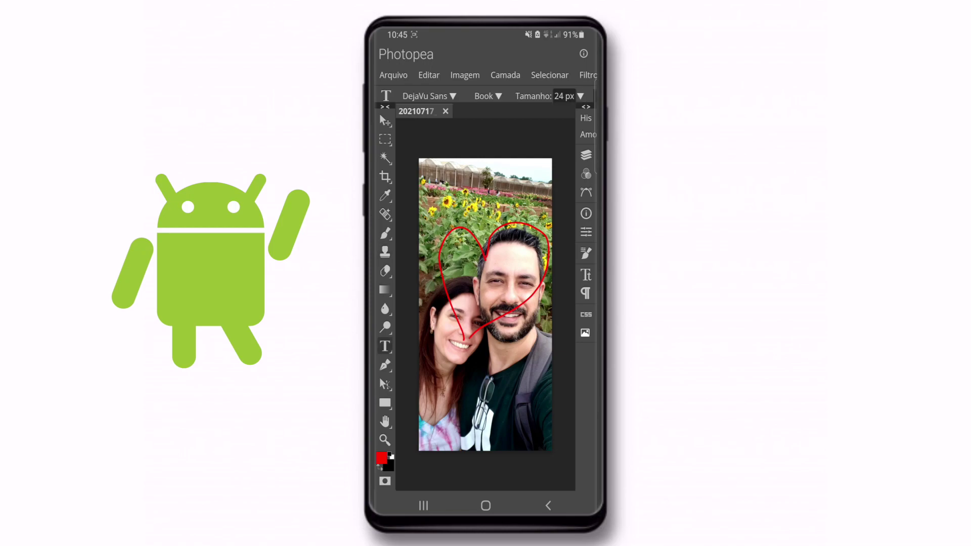
pyautogui.click(385, 403)
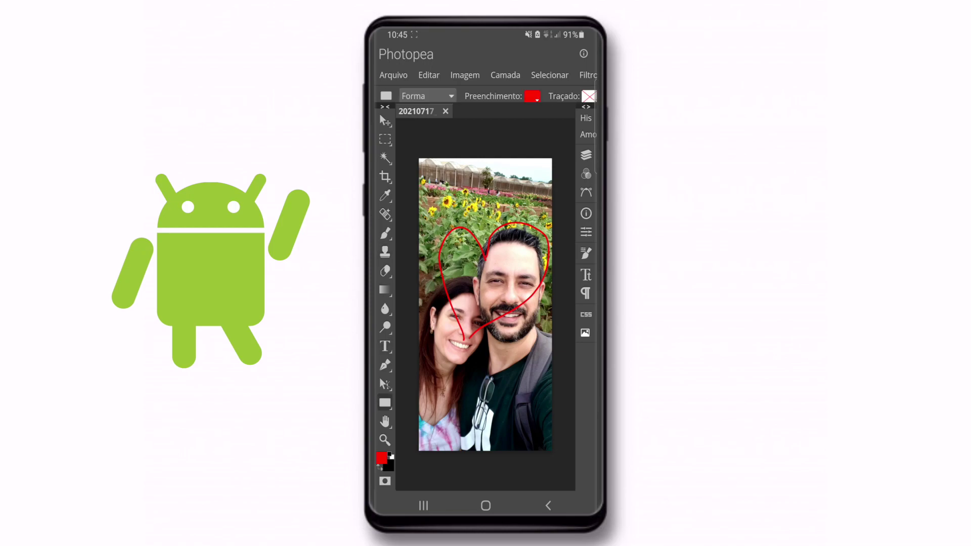
pyautogui.click(464, 75)
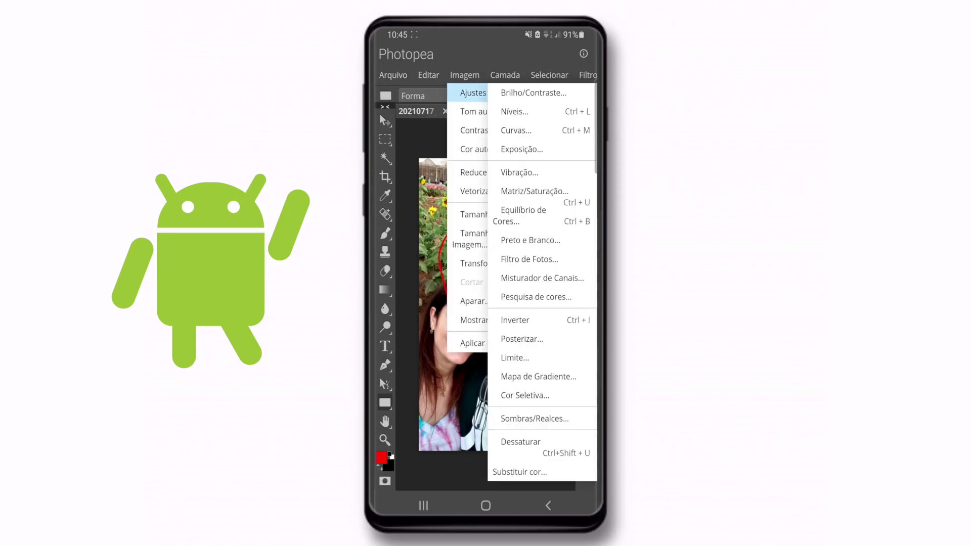
pyautogui.click(514, 111)
pyautogui.moveTo(516, 219); pyautogui.dragTo(502, 219)
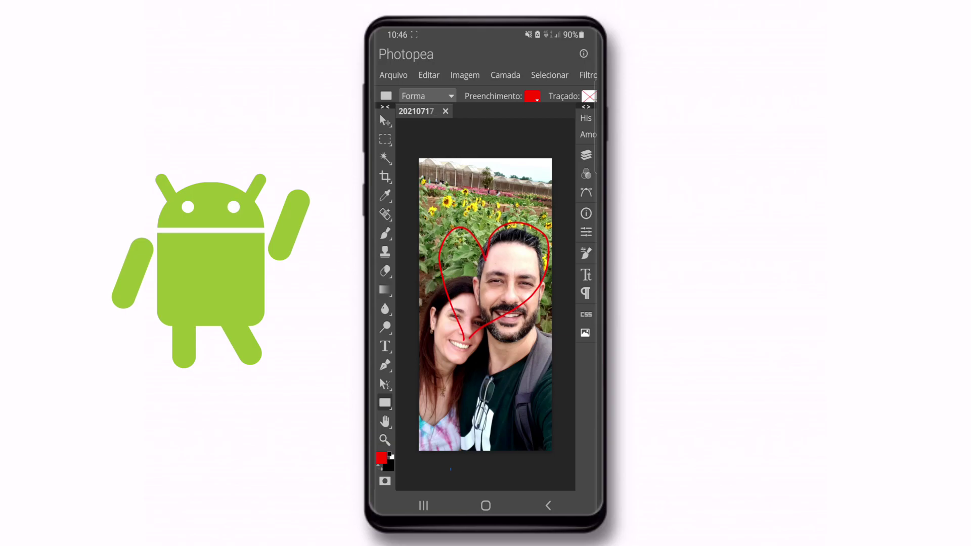
pyautogui.click(429, 74)
pyautogui.click(465, 75)
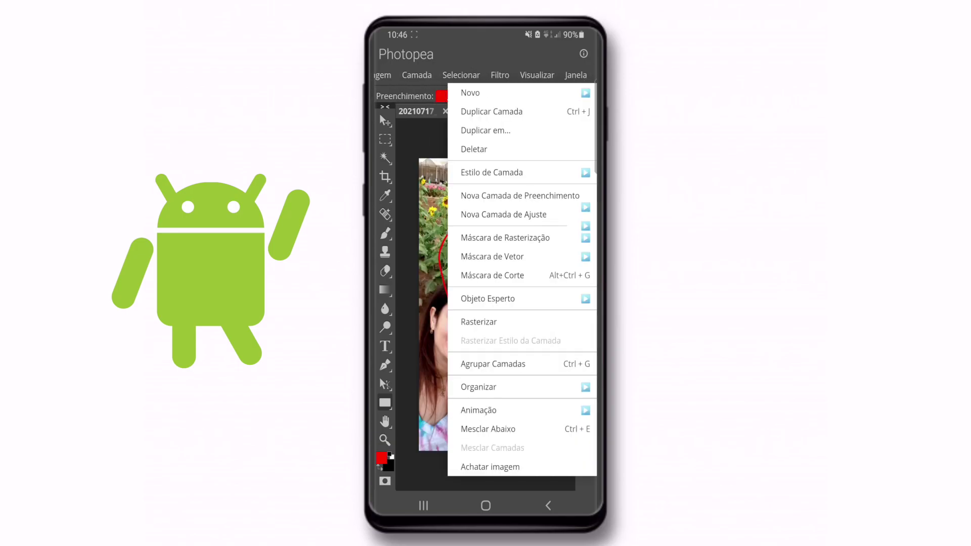
pyautogui.click(461, 75)
pyautogui.moveTo(506, 75); pyautogui.dragTo(456, 75)
pyautogui.click(451, 75)
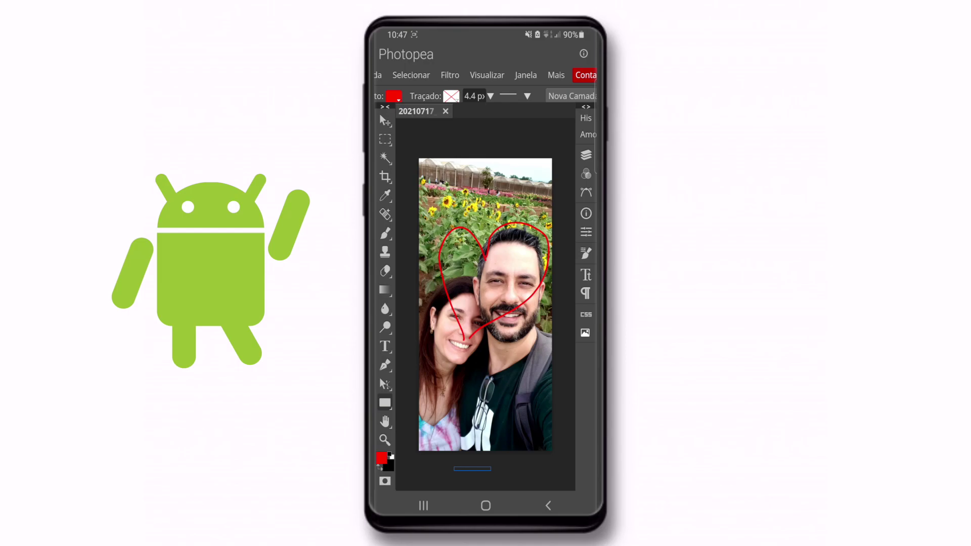
# - Bring up the PNG export of the heart selfie at 1288 × 2640 px via File > Export as
pyautogui.click(411, 75)
pyautogui.click(397, 75)
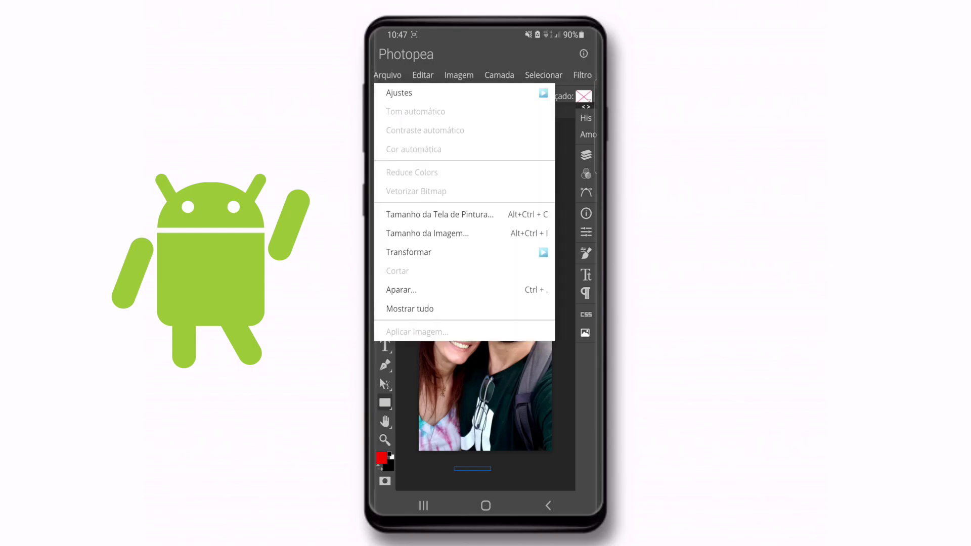
pyautogui.click(409, 252)
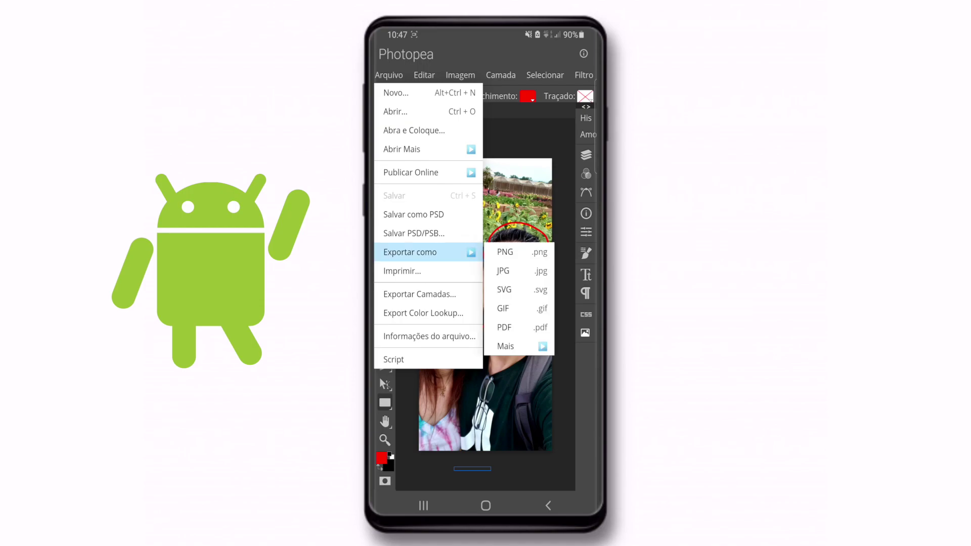
pyautogui.click(505, 252)
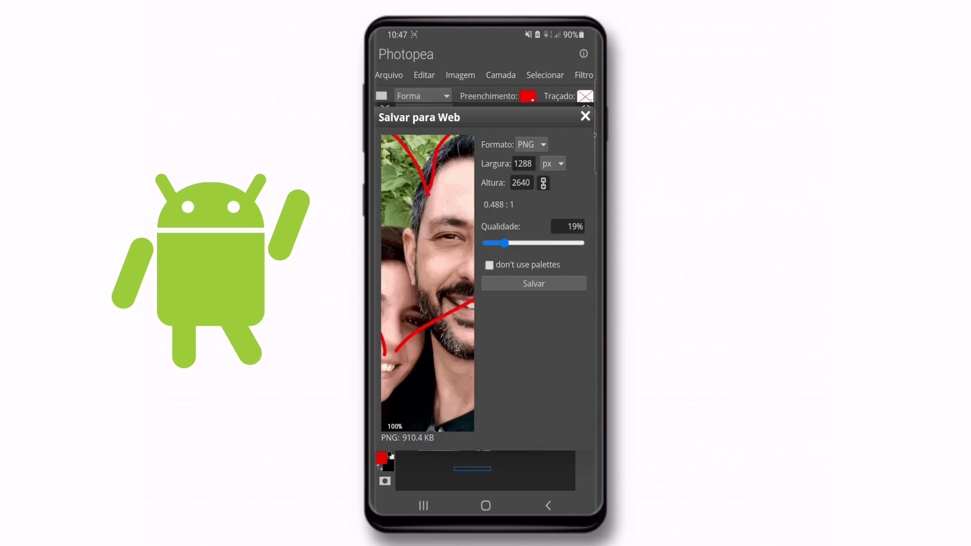